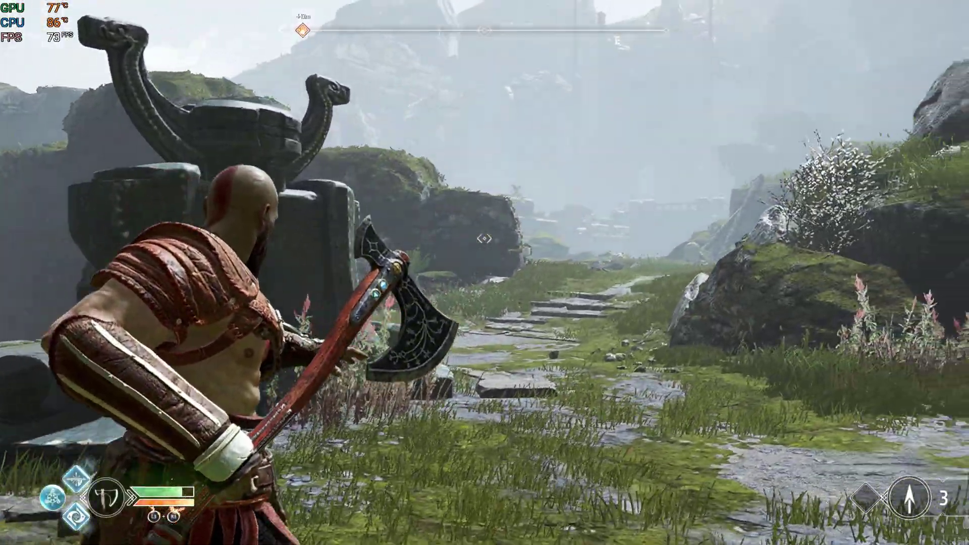
left_click(484, 273)
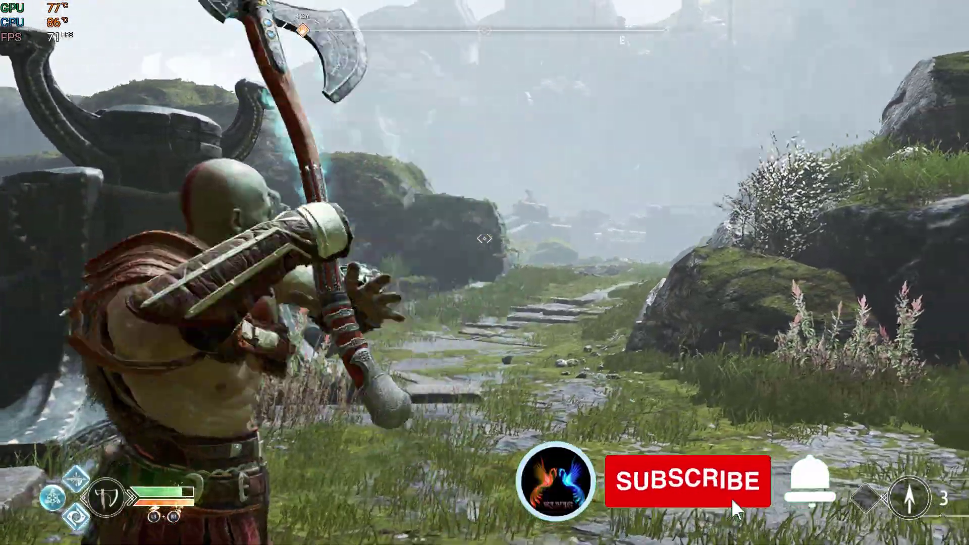
key("r")
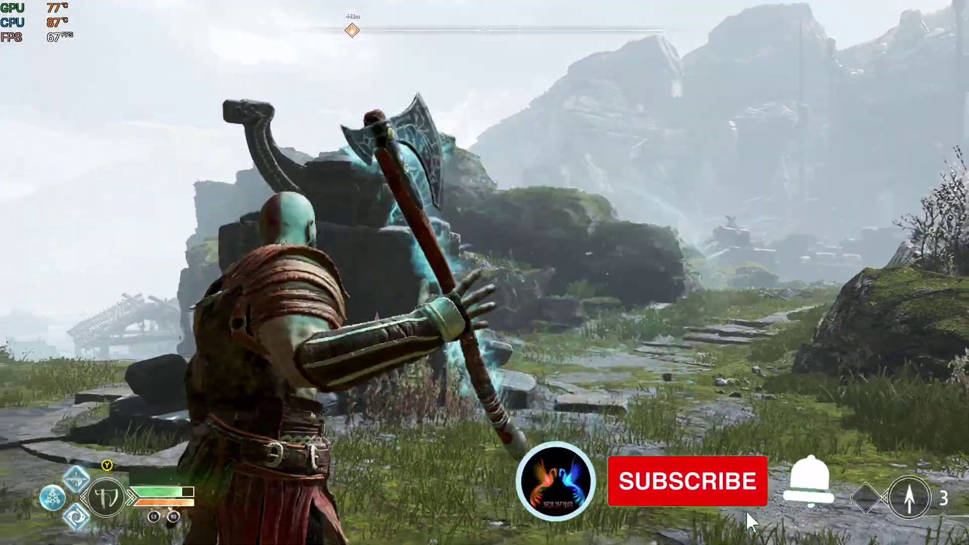
key("w")
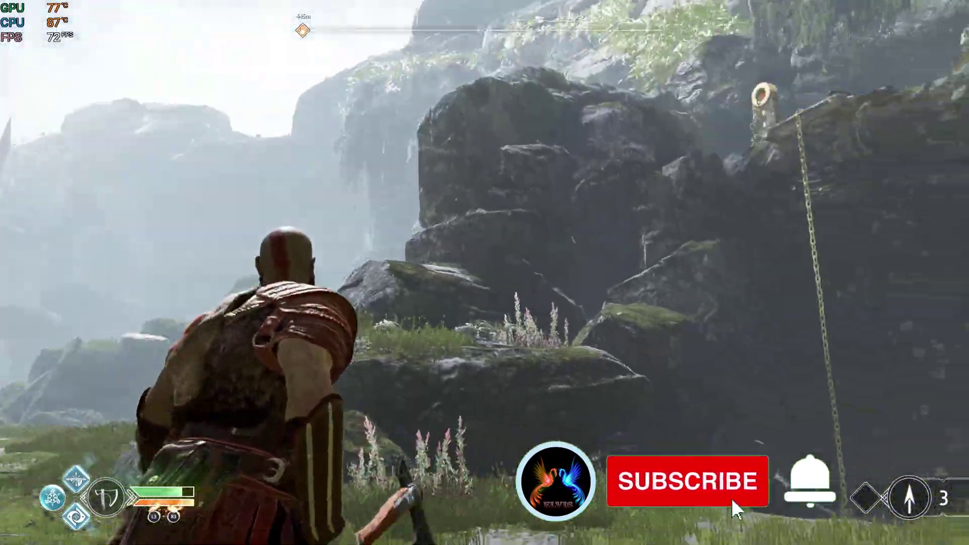
key("w")
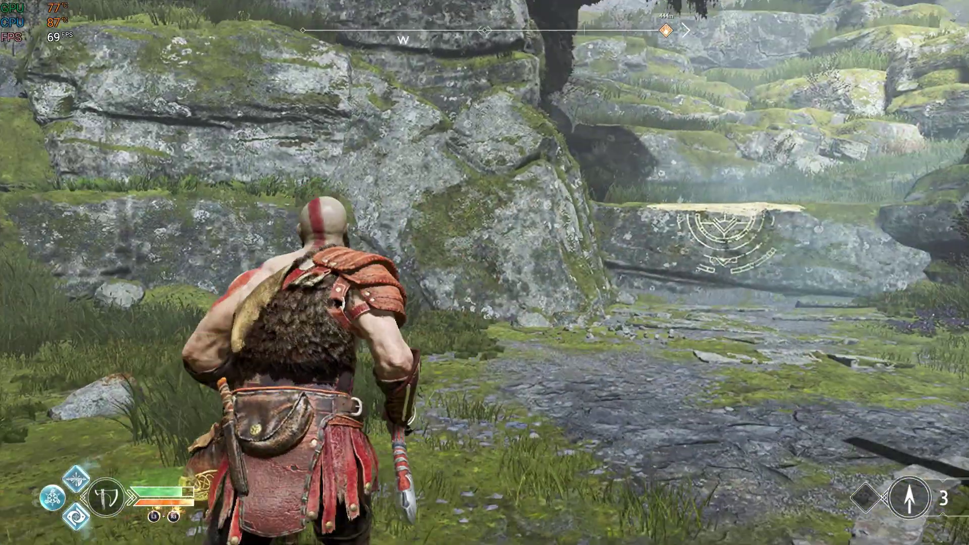
key("w")
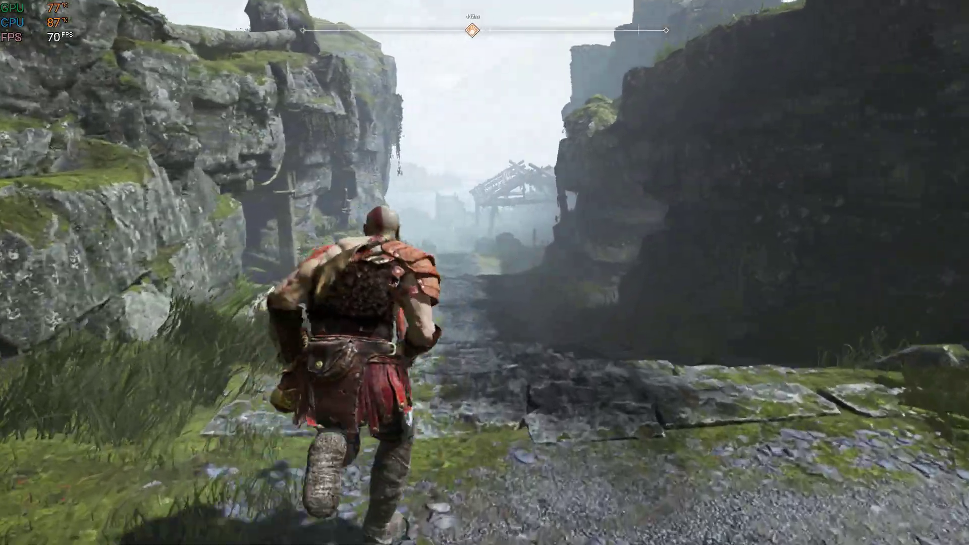
key("w")
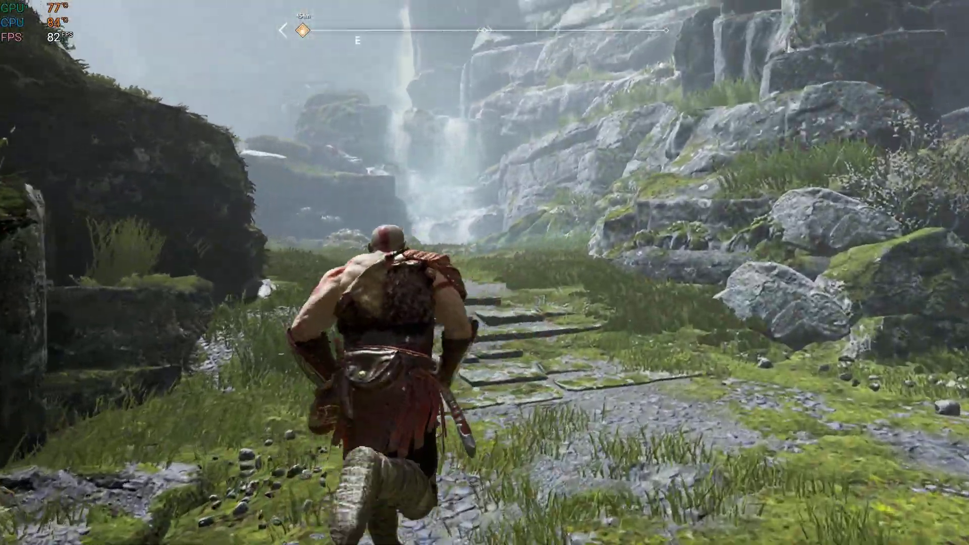
key("w")
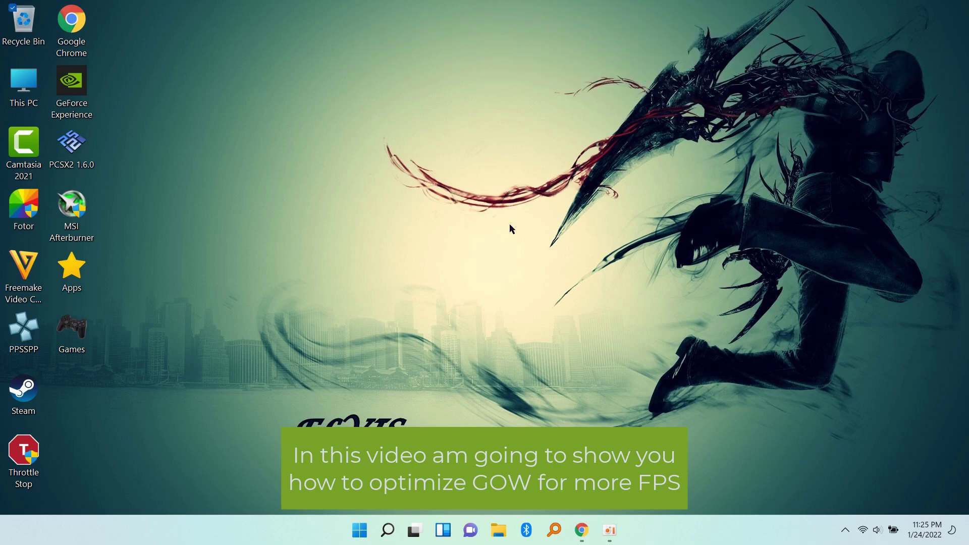
Switch to Chrome and download Contig.zip from the Sysinternals Contig page, declining the download manager's registration offer and dismissing the duplicate download.
left_click(583, 529)
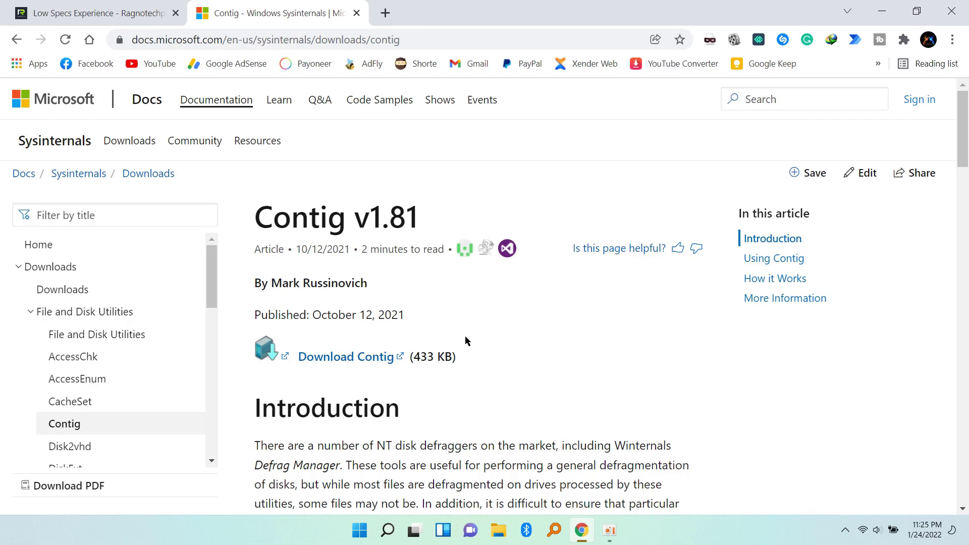
left_click(146, 4)
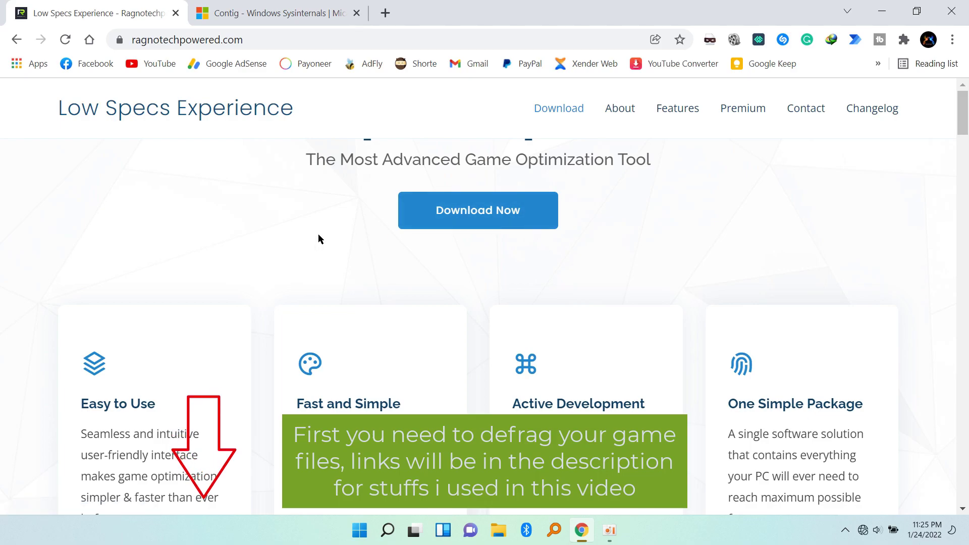
left_click(275, 4)
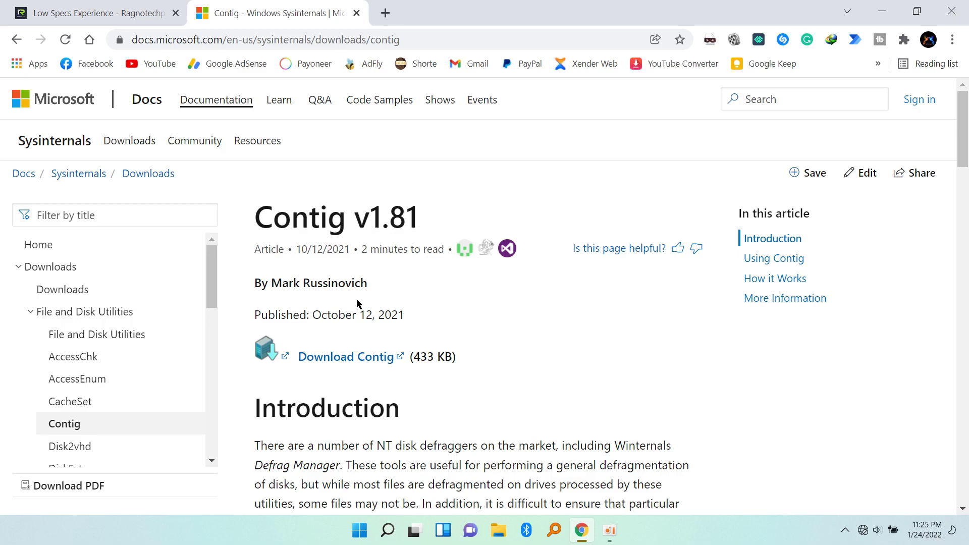
left_click(334, 357)
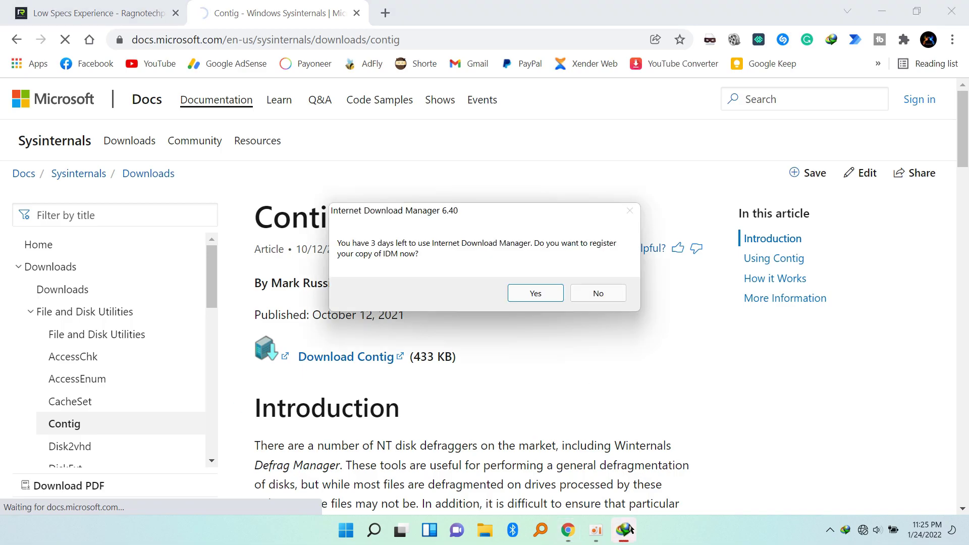
left_click(611, 292)
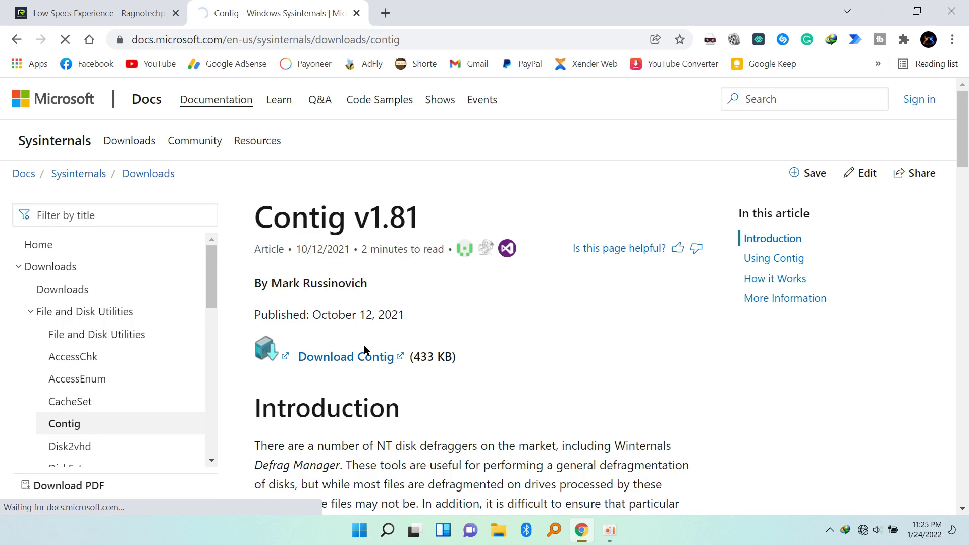
right_click(342, 356)
left_click(431, 314)
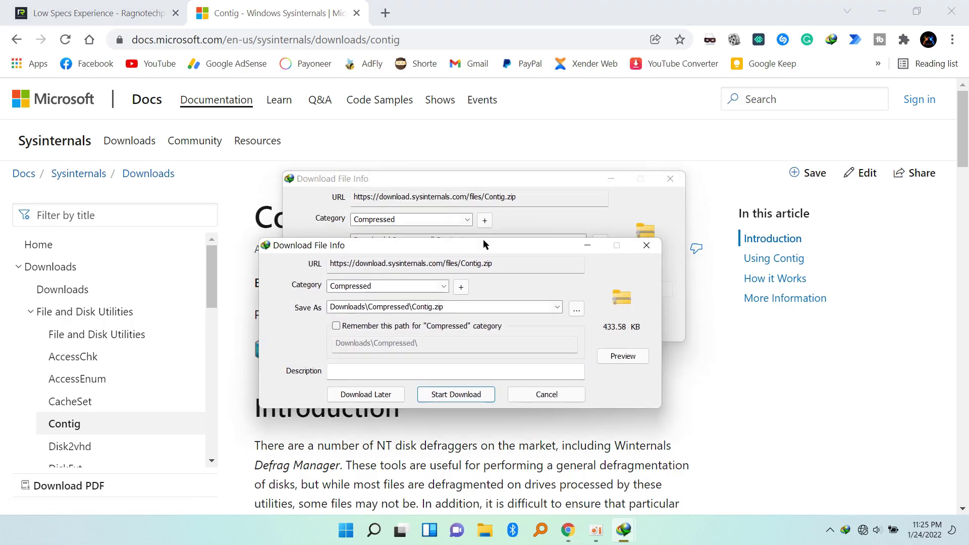
left_click(669, 179)
left_click_drag(510, 293, 529, 167)
left_click(461, 308)
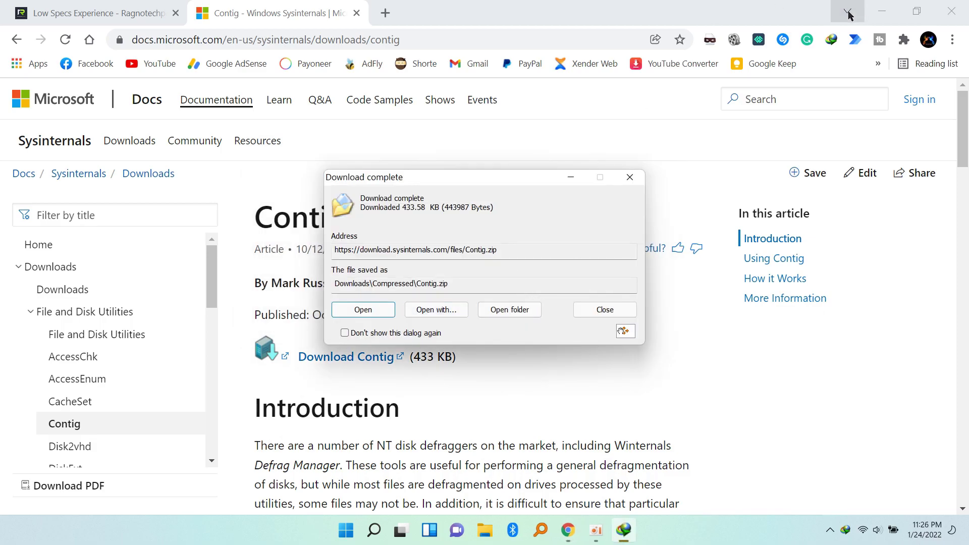
Minimize the browser, move the downloaded Contig archive onto the desktop and close the download dialog.
left_click(881, 12)
left_click(626, 331)
left_click_drag(531, 93, 532, 95)
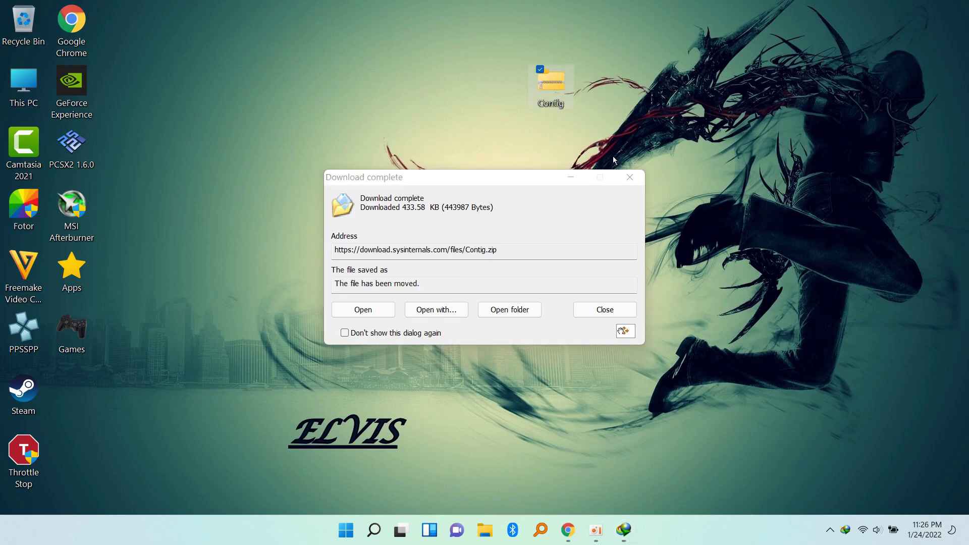
left_click(620, 177)
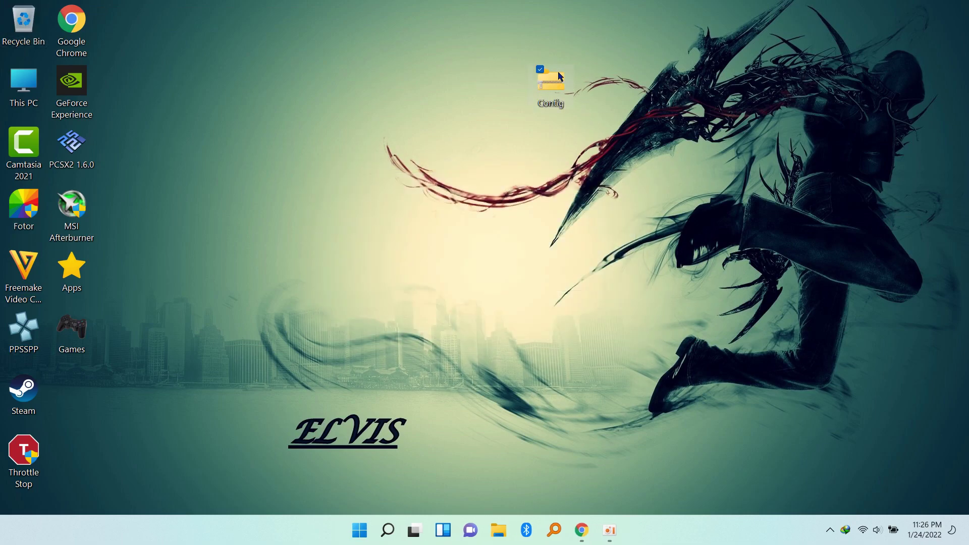
Return to Chrome, close the Contig page and go to the download options on the Low Specs Experience site.
left_click(581, 530)
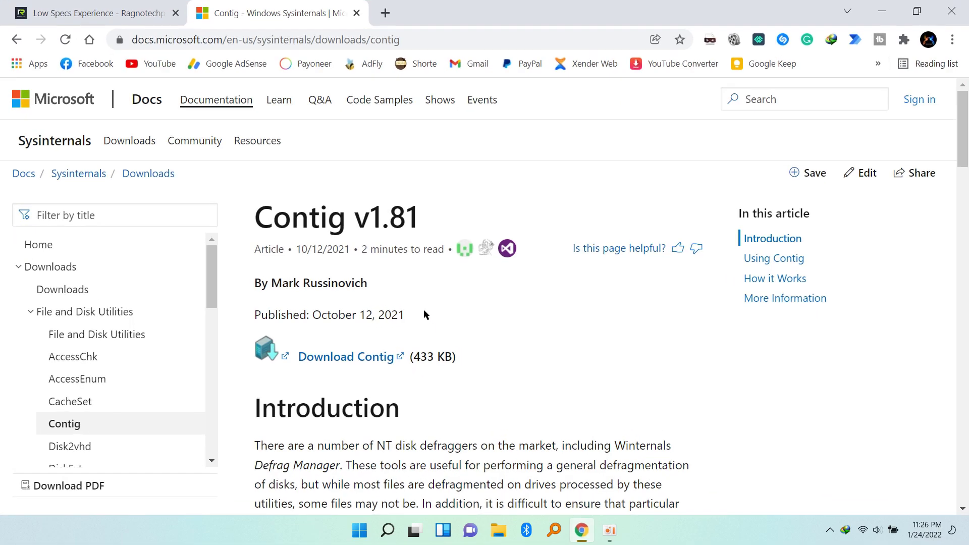
left_click(358, 13)
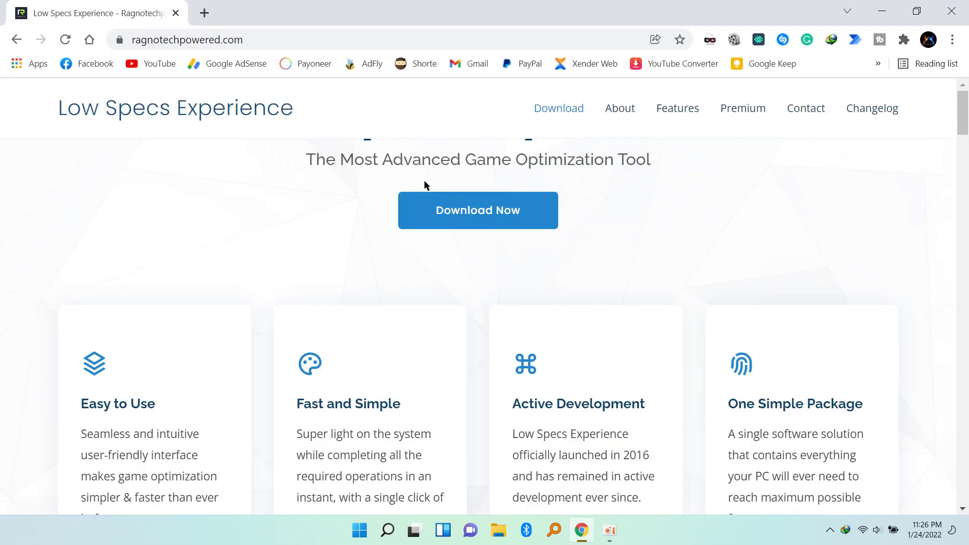
left_click(469, 205)
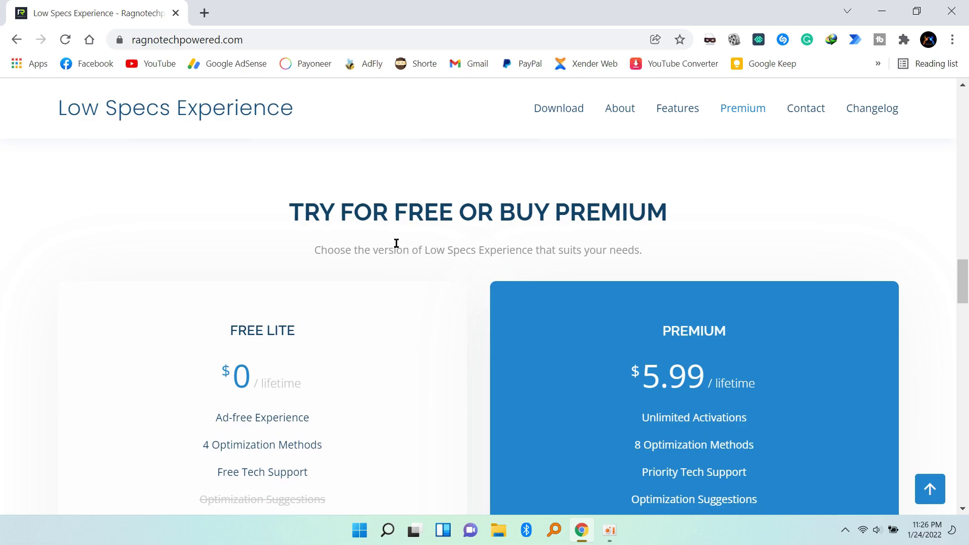
Download the Free Lite version of Low Specs Experience as LowSpecsExperience-v9163.zip.
left_click_drag(638, 371, 736, 376)
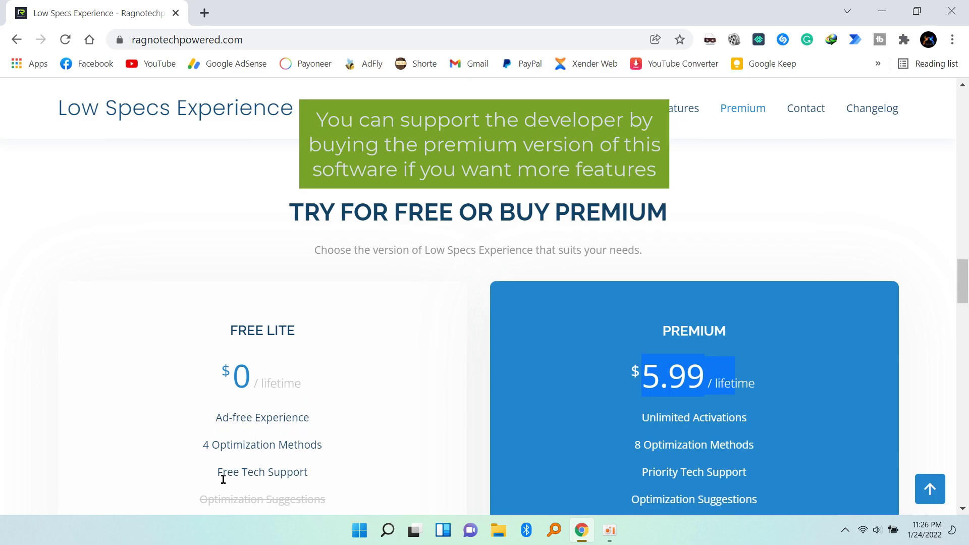
scroll(354, 389, "down", 1)
scroll(355, 389, "down", 1)
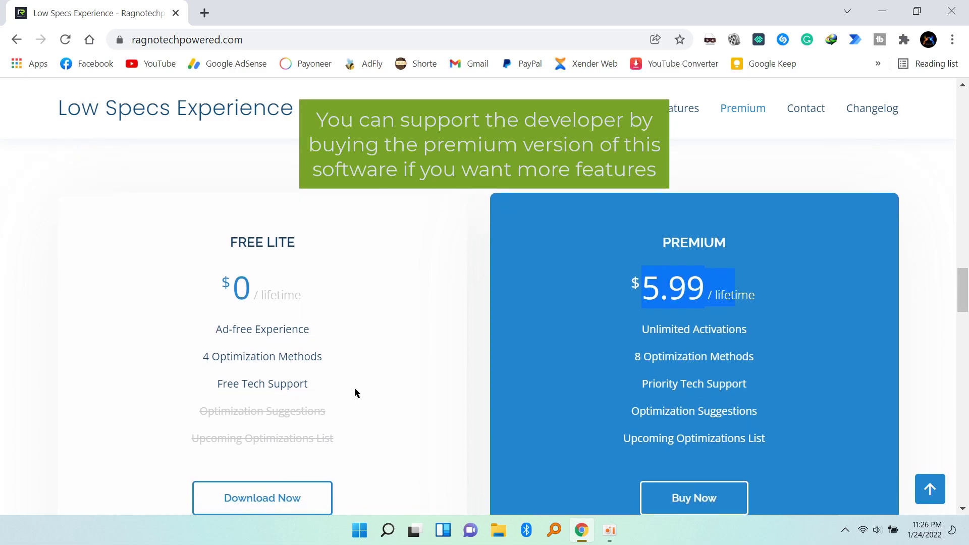
scroll(354, 392, "down", 2)
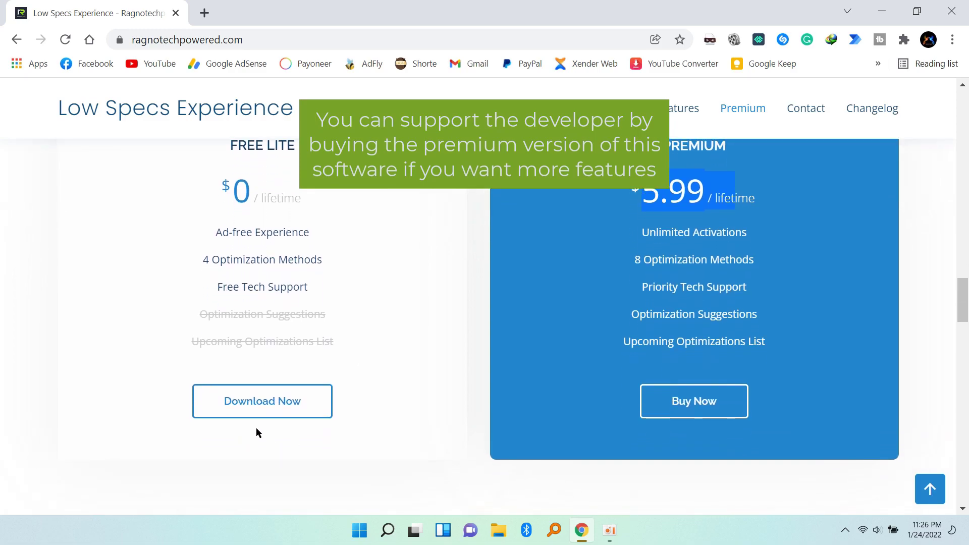
left_click_drag(630, 189, 691, 259)
left_click(293, 405)
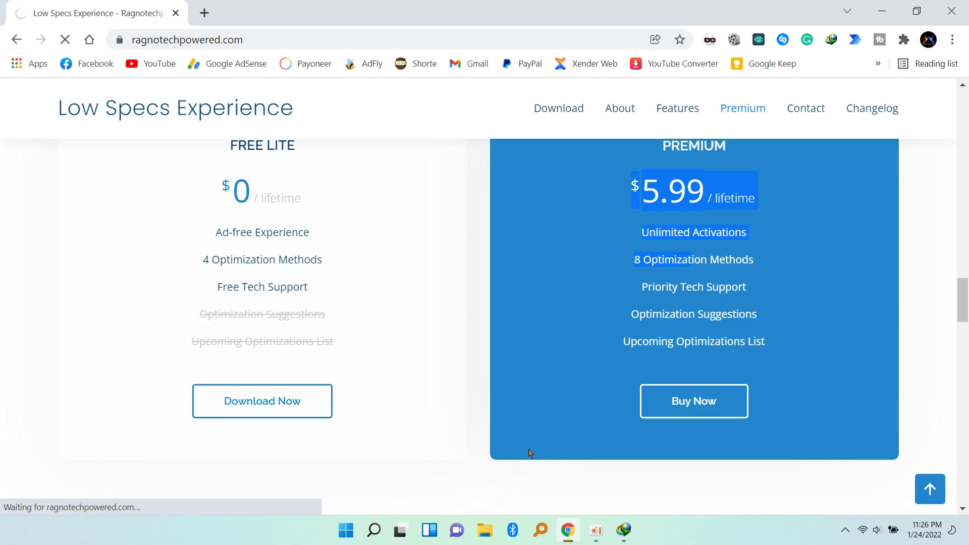
left_click(624, 530)
left_click(543, 333)
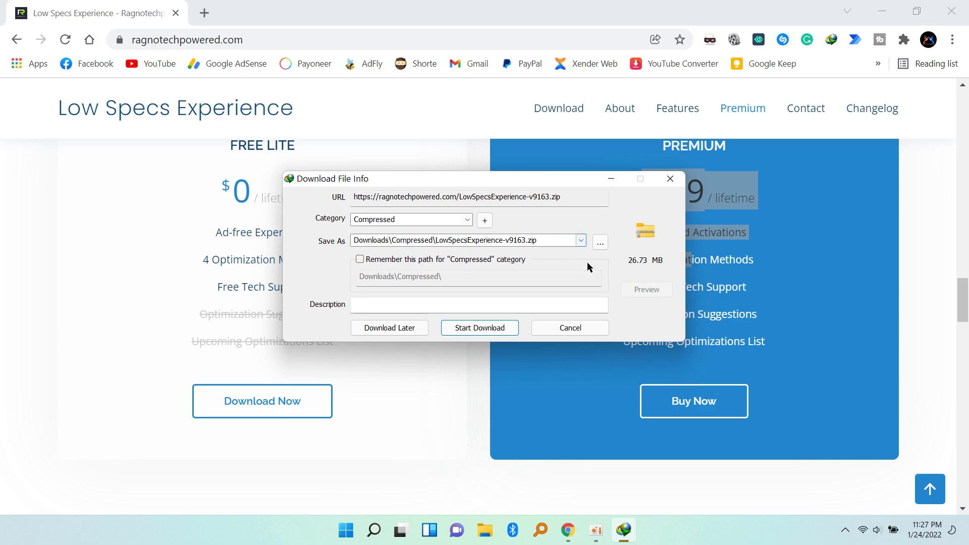
left_click(500, 331)
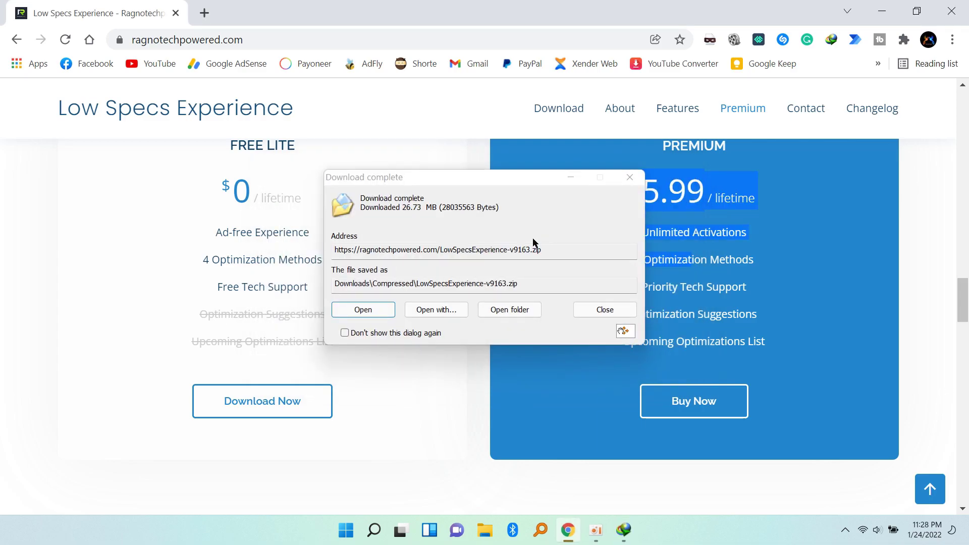
Move the downloaded LowSpecsExperience archive onto the desktop, apart from the Contig archive, and close the download dialog.
left_click(882, 11)
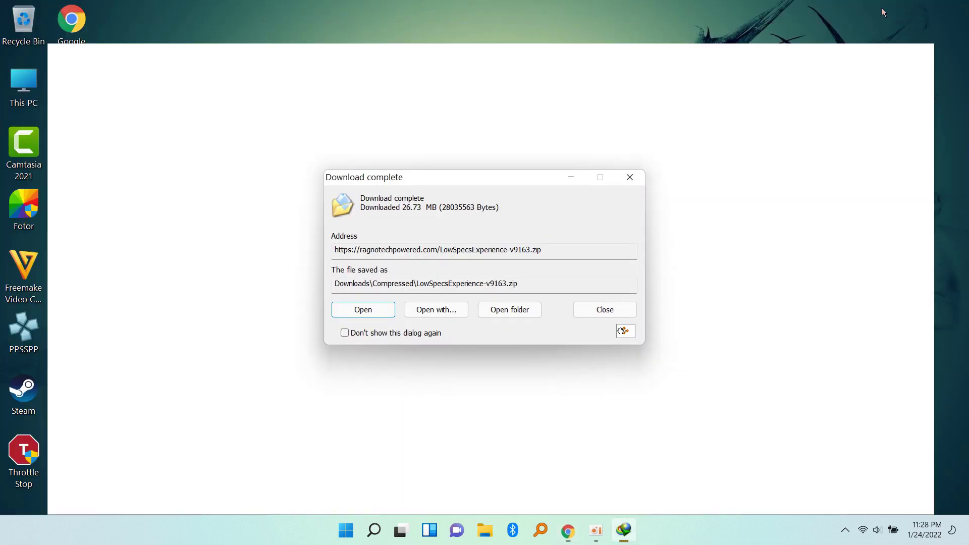
left_click_drag(626, 335, 550, 144)
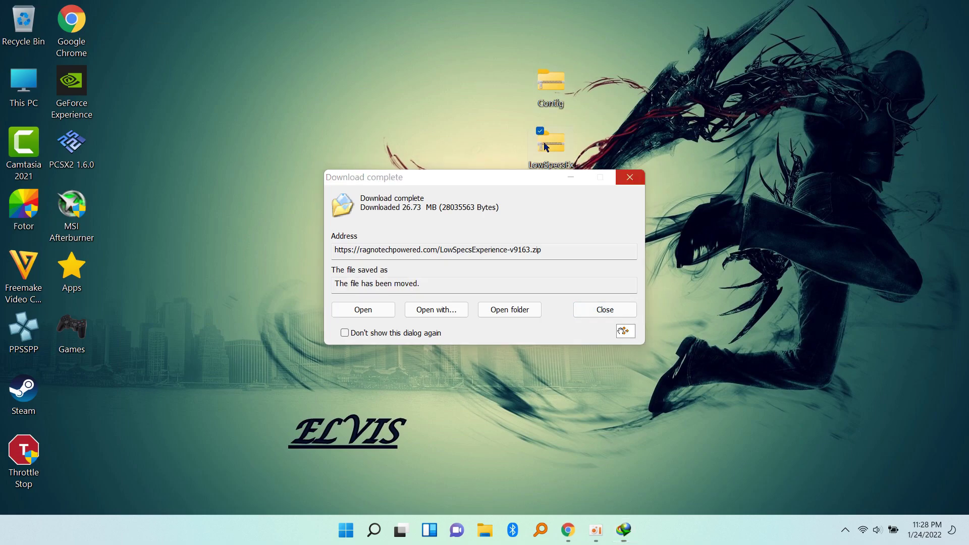
left_click(631, 182)
left_click_drag(550, 144, 363, 71)
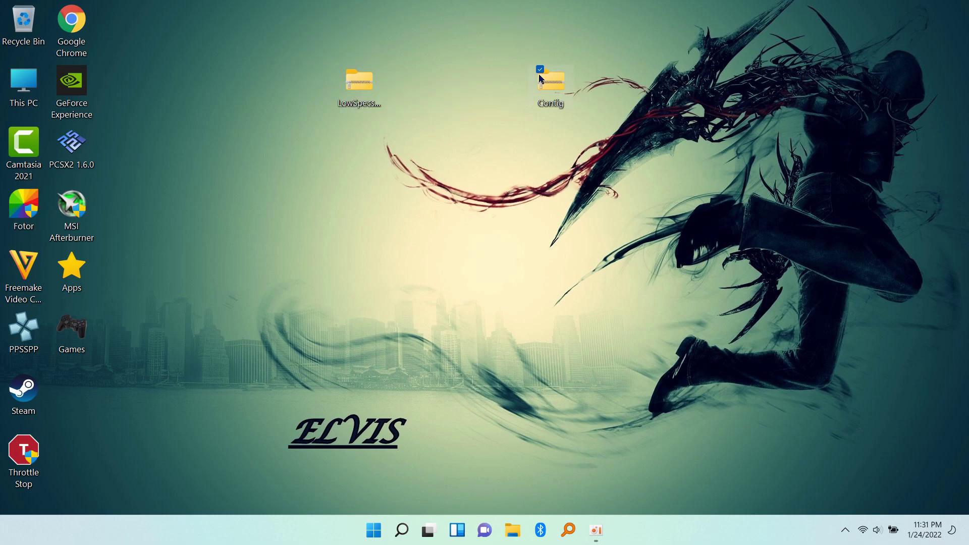
Open the Contig archive from the desktop, move its window aside and select the Contig64 application.
double_click(540, 78)
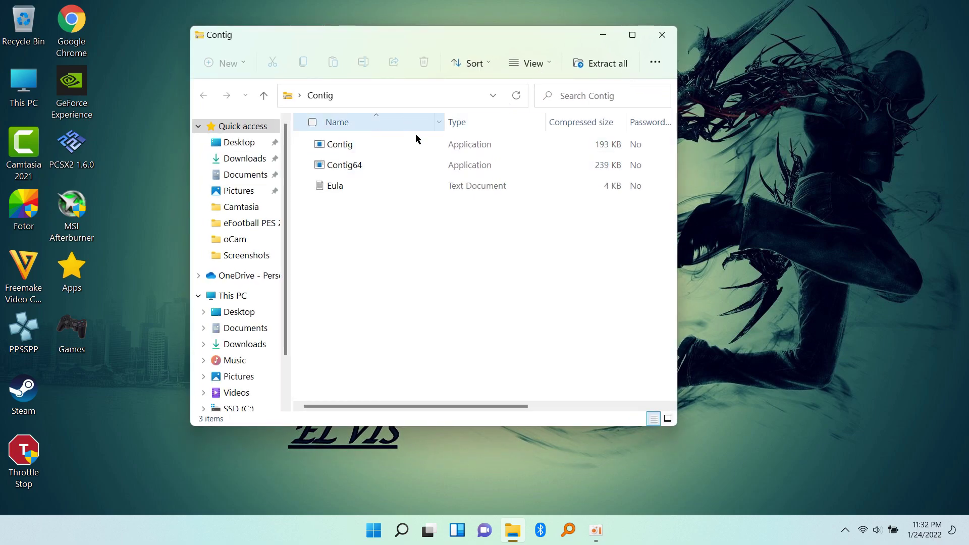
left_click_drag(432, 37, 642, 30)
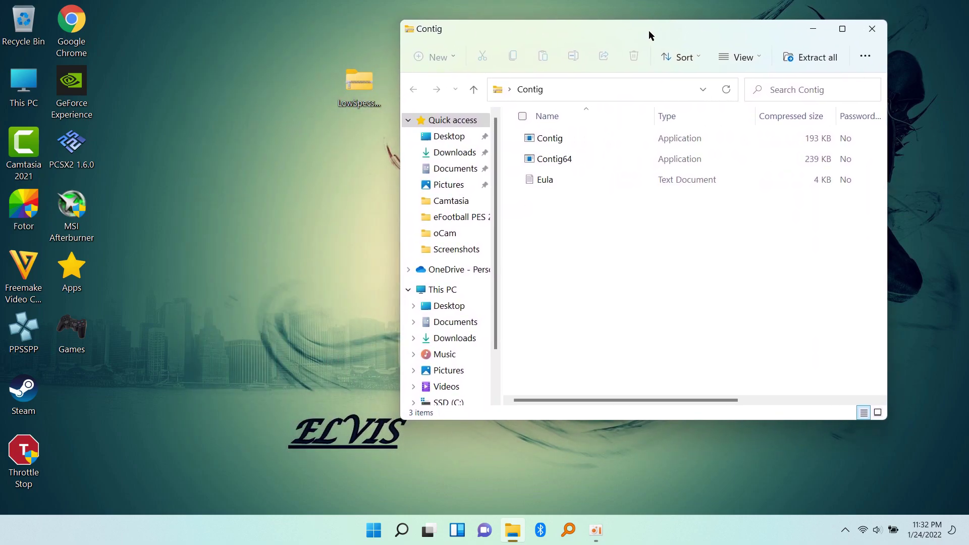
left_click(580, 159)
left_click(557, 143)
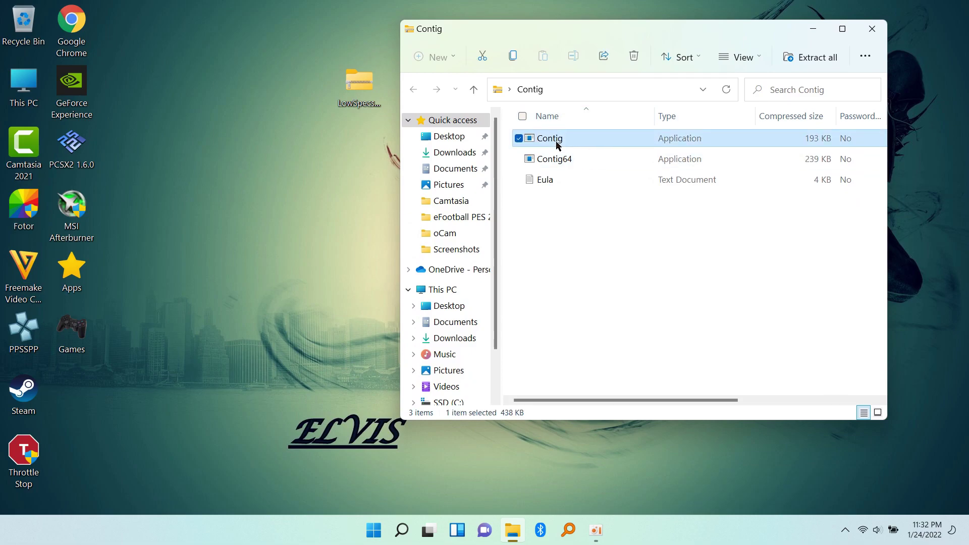
left_click(565, 159)
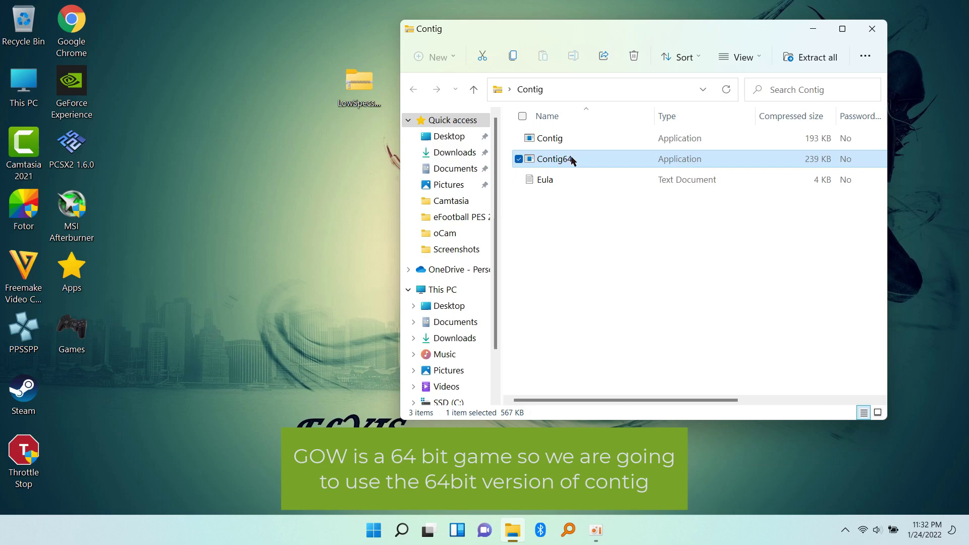
left_click_drag(553, 142, 561, 143)
left_click(567, 159)
Open the Games folder from the desktop, move its window aside and go to the God of War shortcut's file location.
double_click(88, 334)
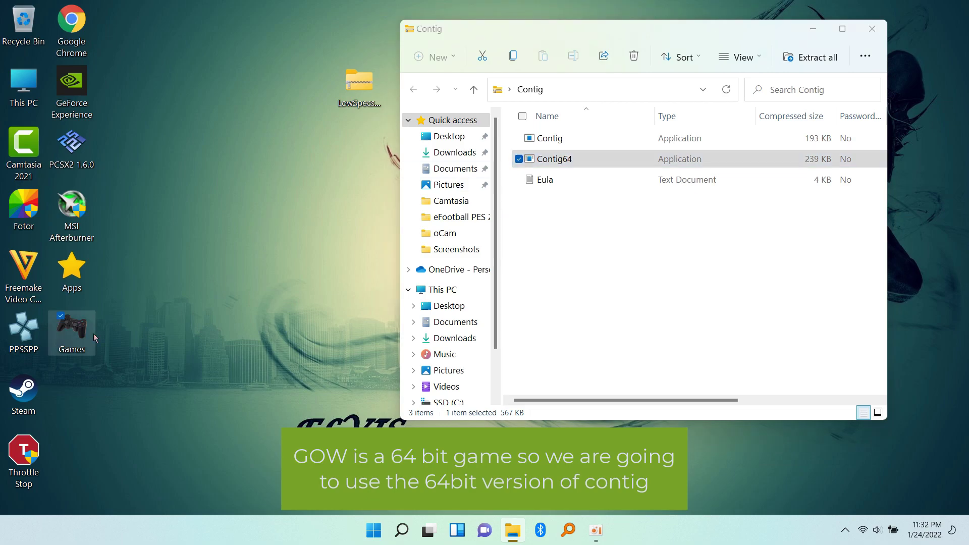
left_click_drag(641, 51, 210, 32)
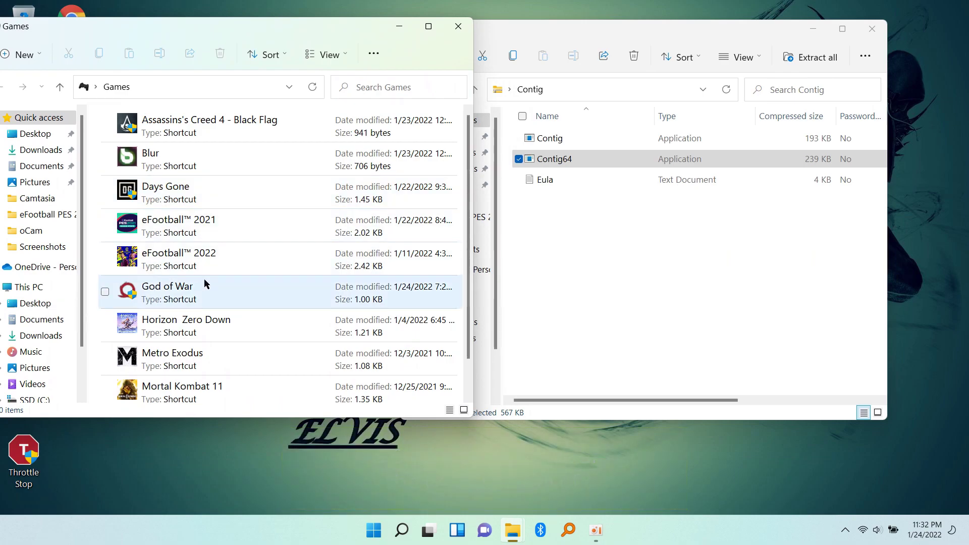
scroll(222, 277, "down", 2)
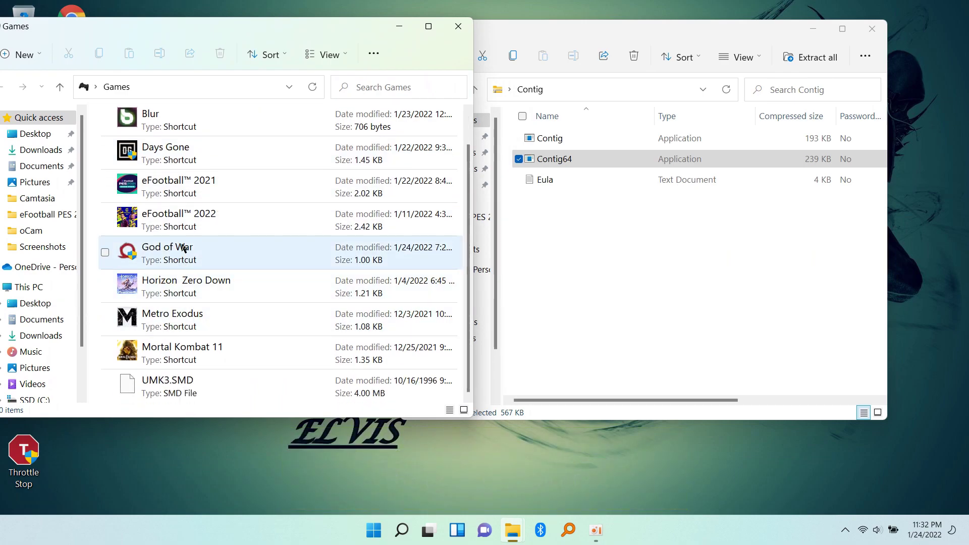
scroll(183, 248, "up", 2)
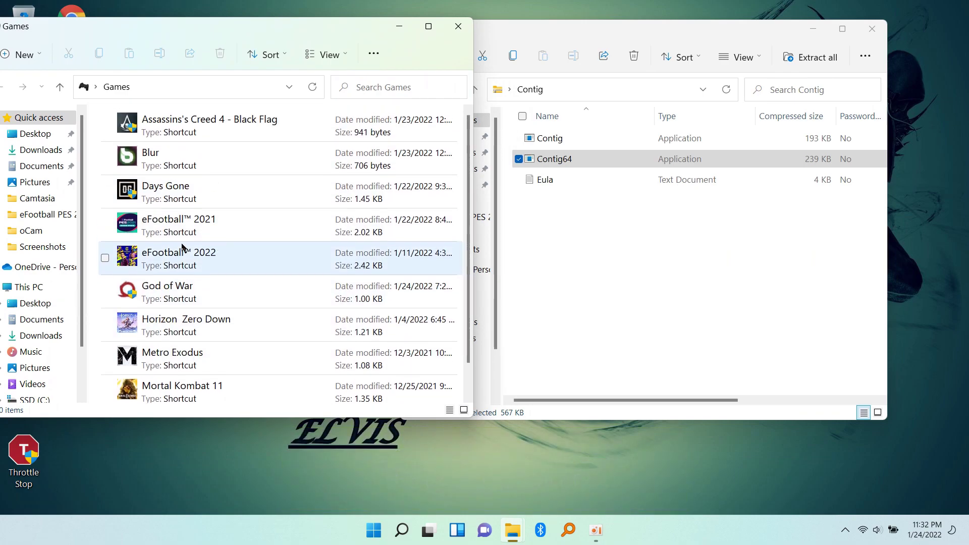
right_click(170, 293)
left_click(251, 380)
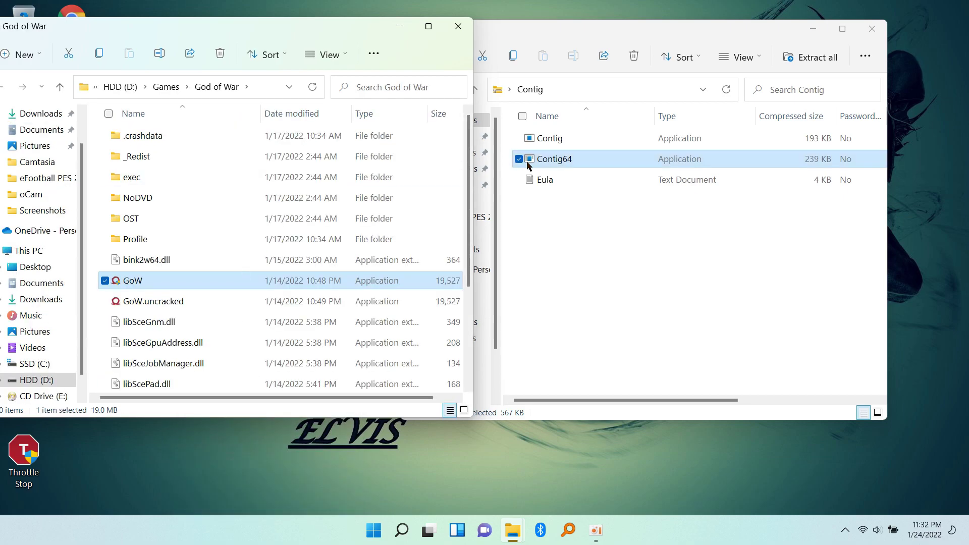
Copy Contig64 into the God of War folder, create a desktop shortcut to that copy and clear both folder windows away.
left_click(557, 158)
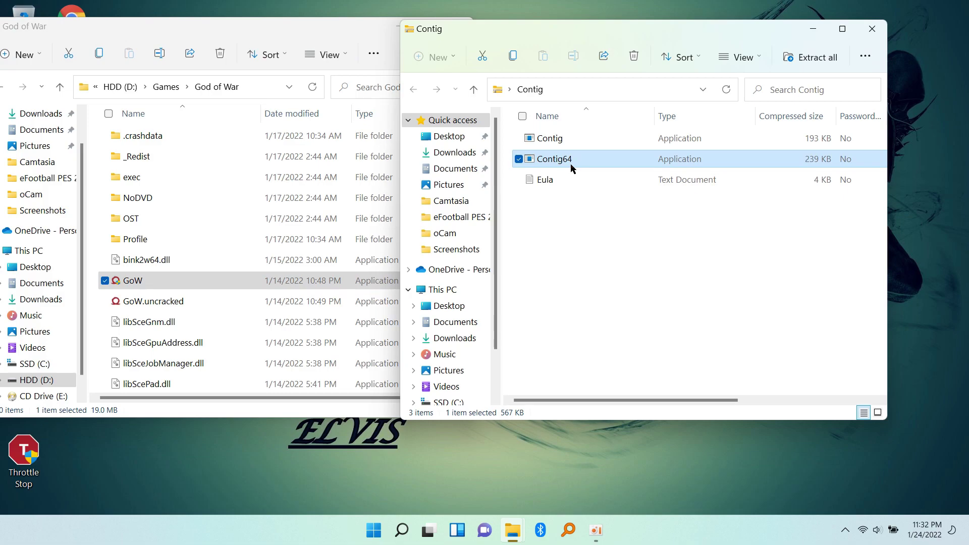
left_click_drag(552, 164, 98, 317)
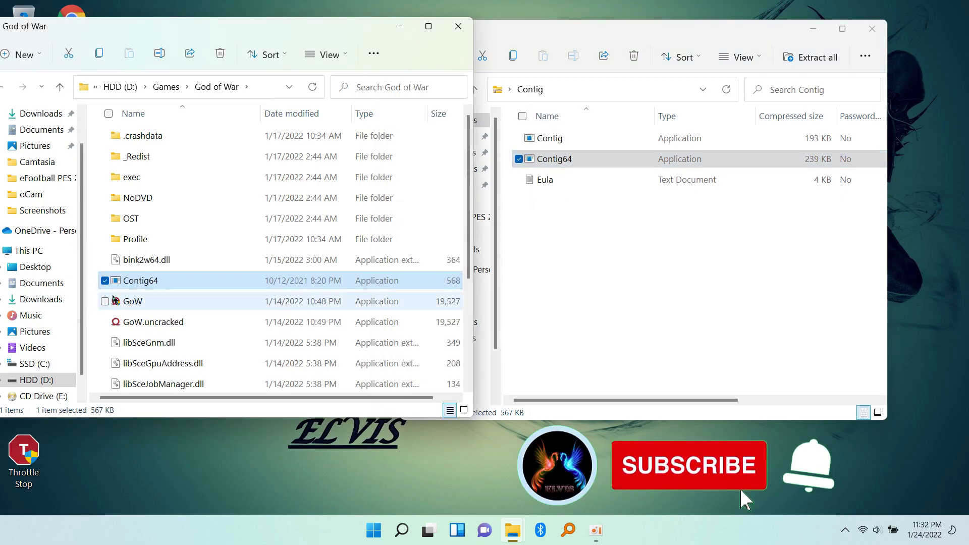
right_click(154, 284)
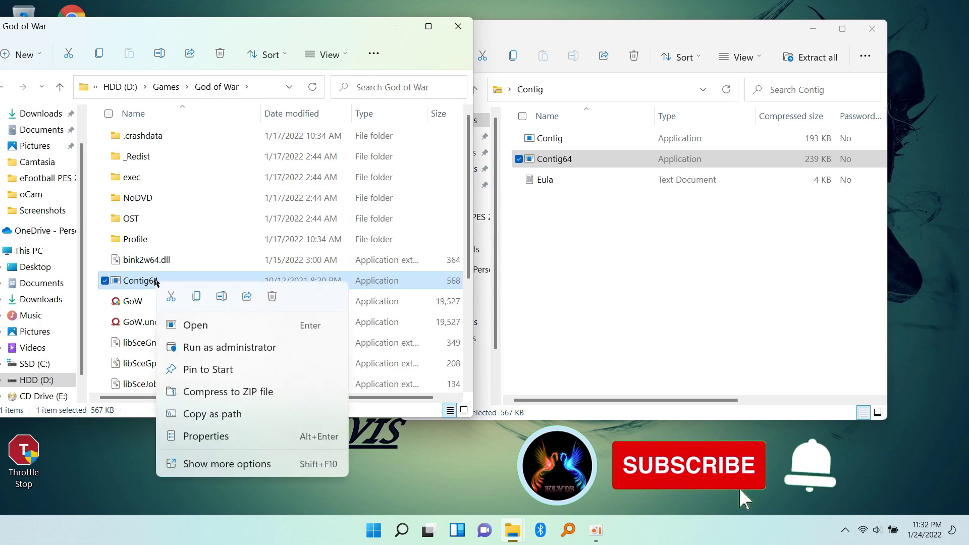
left_click(262, 462)
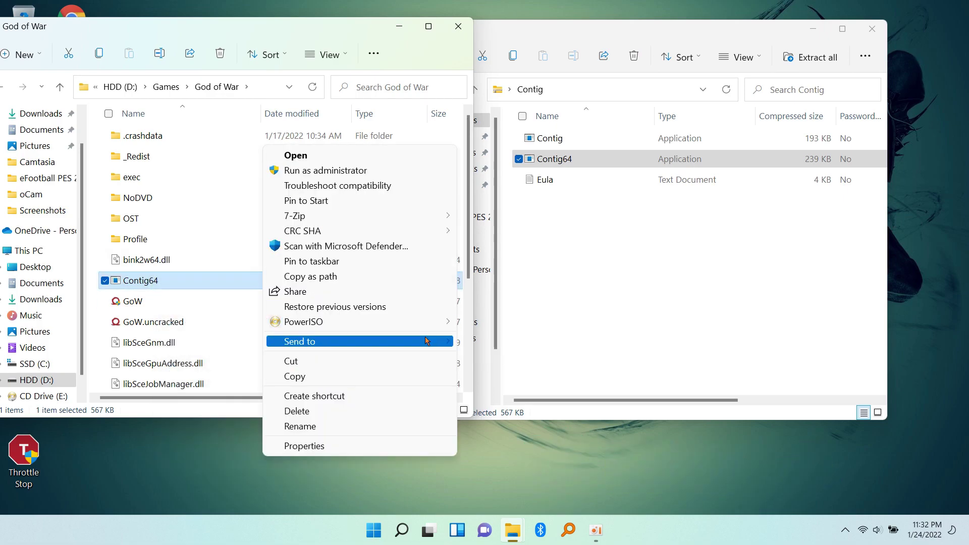
mouse_move(427, 342)
left_click(531, 376)
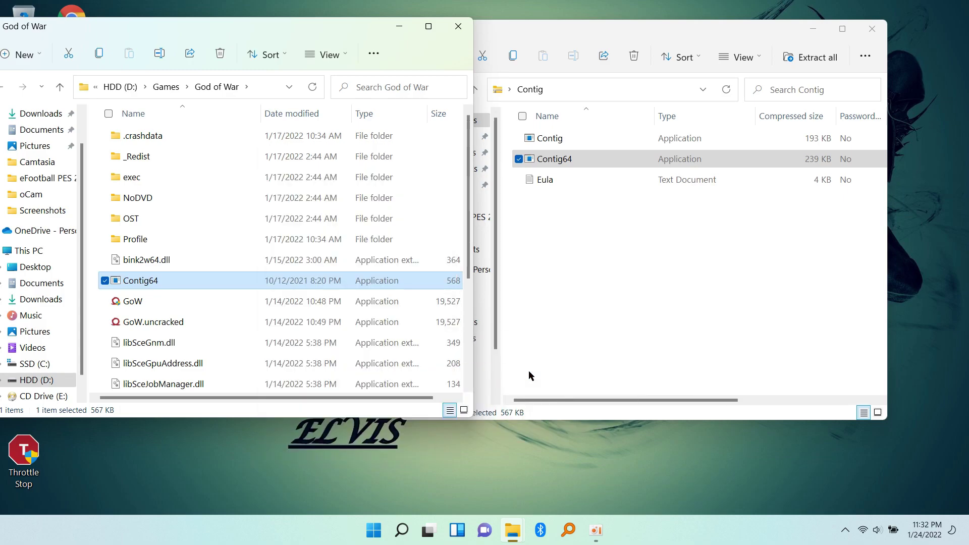
left_click(398, 26)
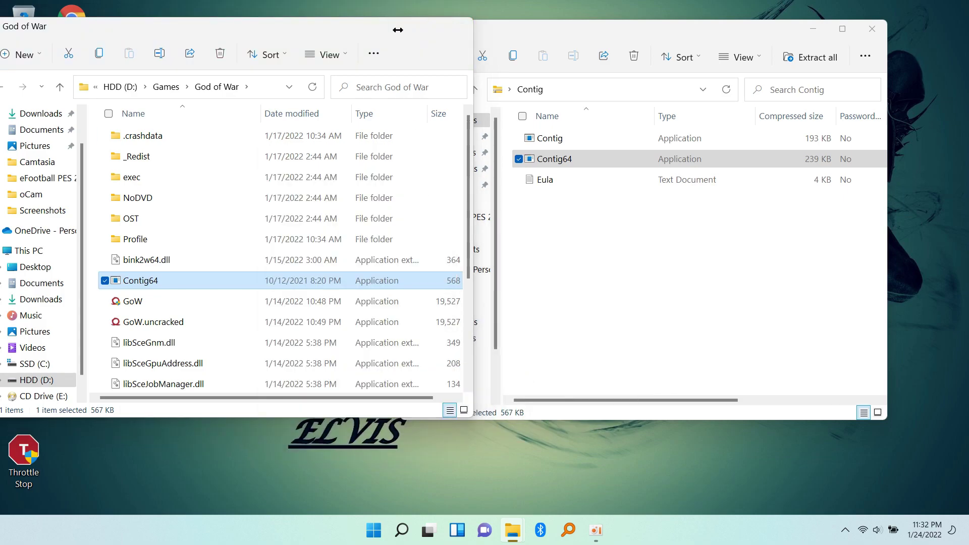
left_click(810, 31)
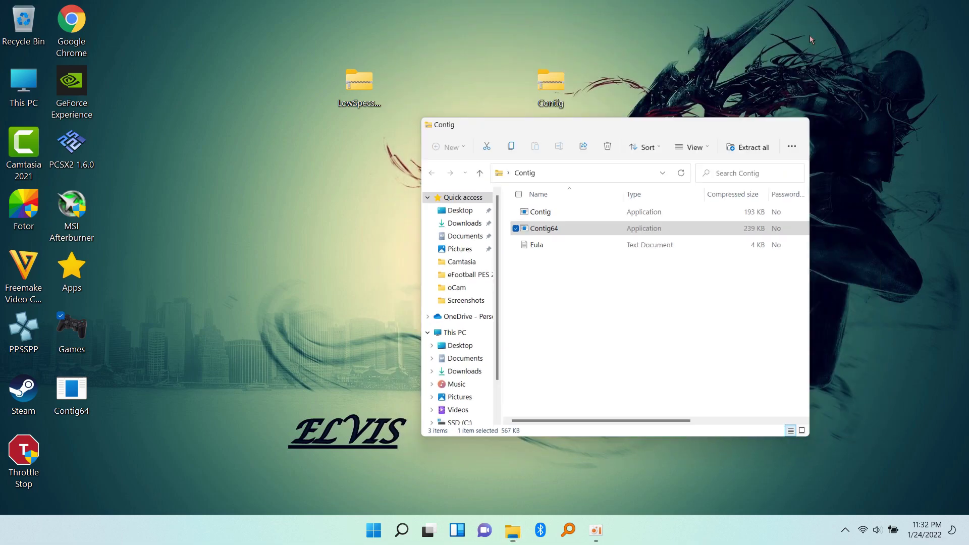
Append a space and -s to the target of the Contig64 desktop shortcut and apply the change.
right_click(73, 405)
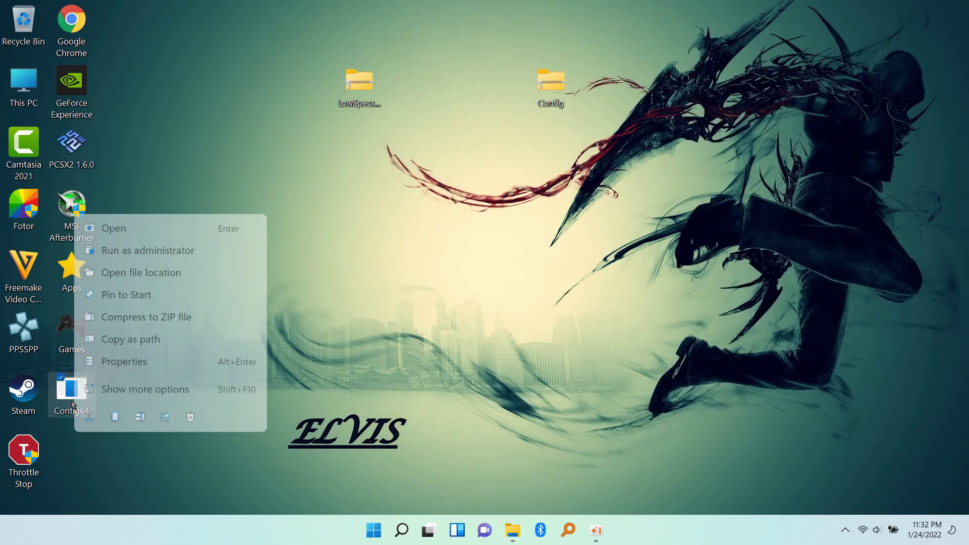
left_click(167, 367)
left_click_drag(188, 169, 420, 53)
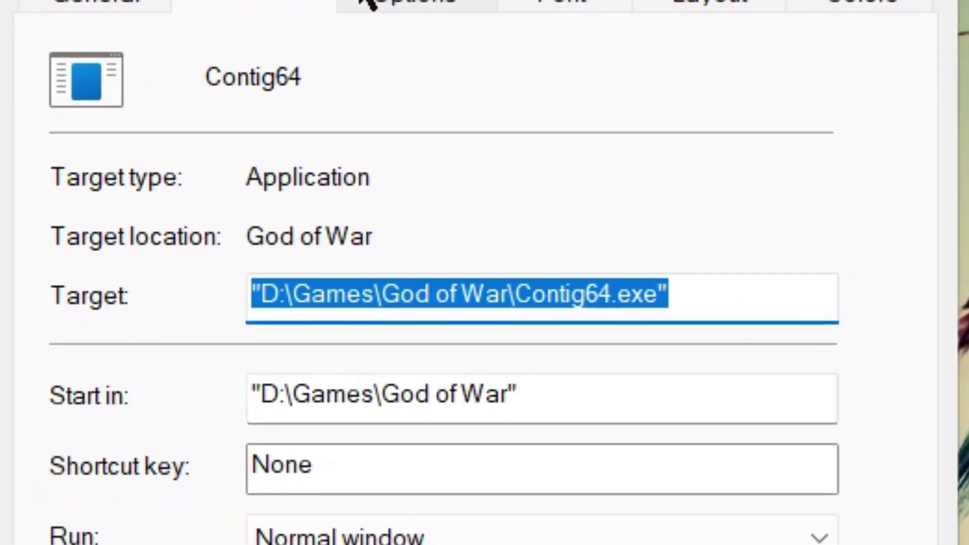
left_click(714, 296)
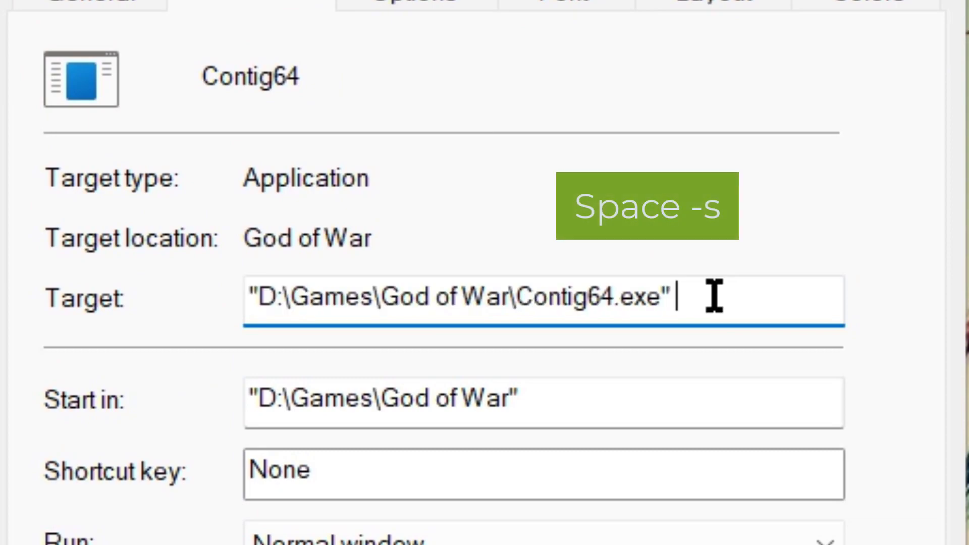
type("-s")
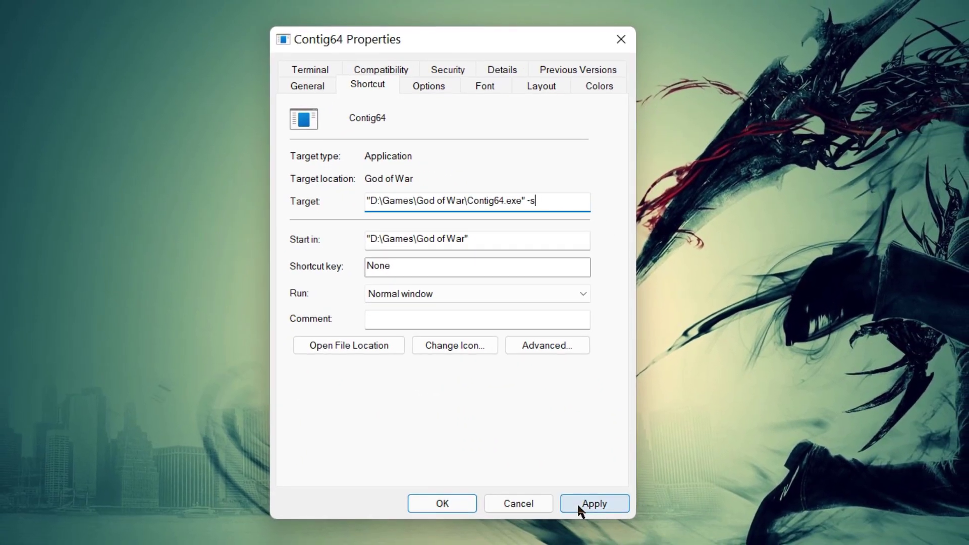
left_click(577, 502)
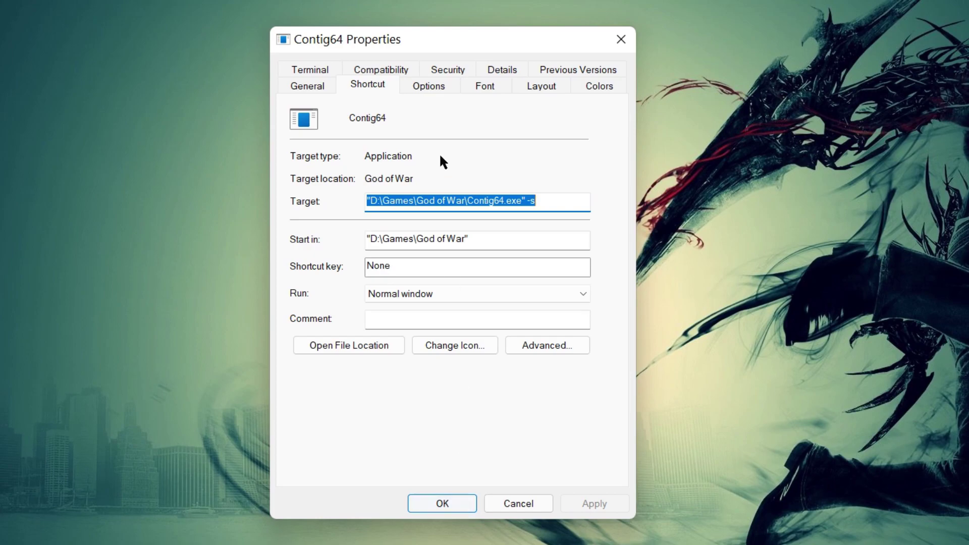
Set the Contig64 shortcut to run as an administrator in its compatibility settings and close its properties.
left_click(382, 71)
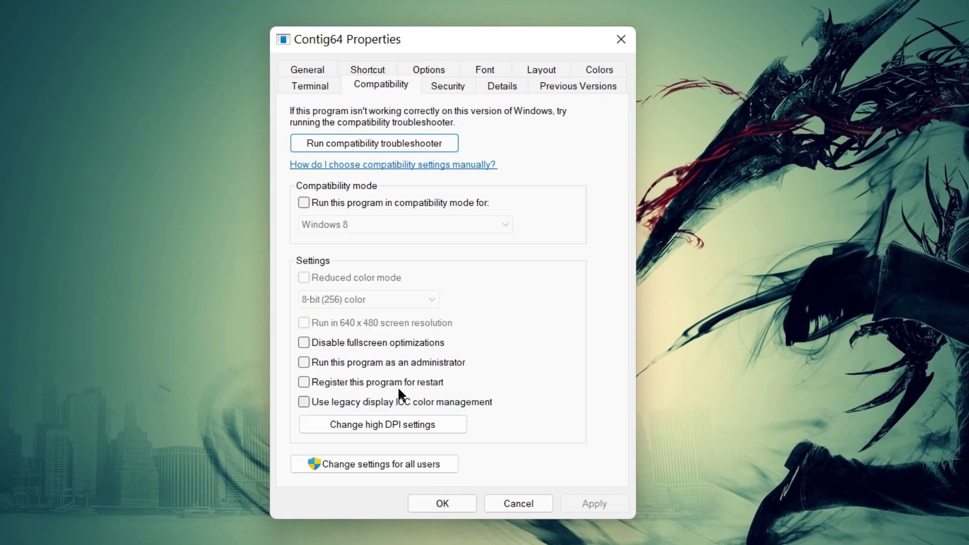
left_click(303, 362)
left_click(605, 501)
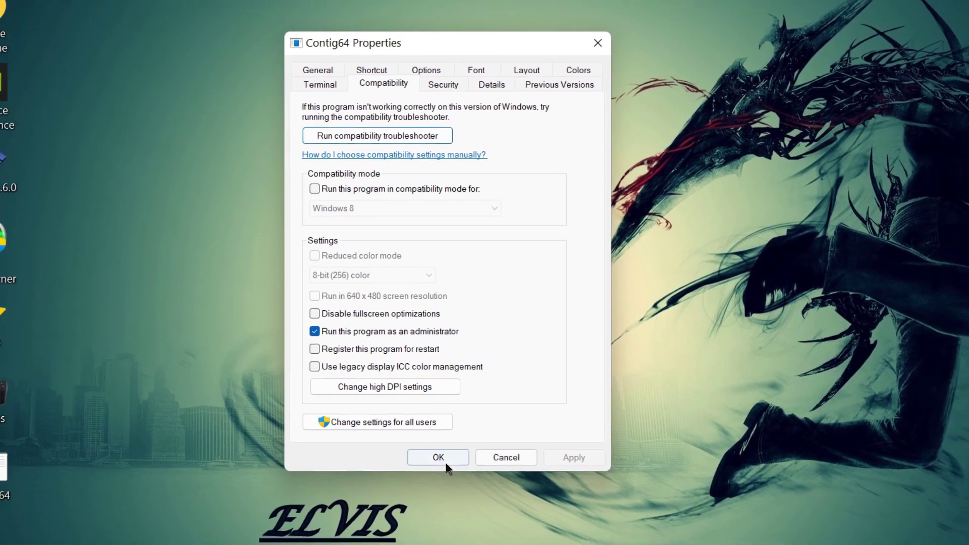
left_click(442, 504)
Run Contig64 from the desktop shortcut with administrator permission and accept its license agreement to defragment the God of War files.
double_click(75, 391)
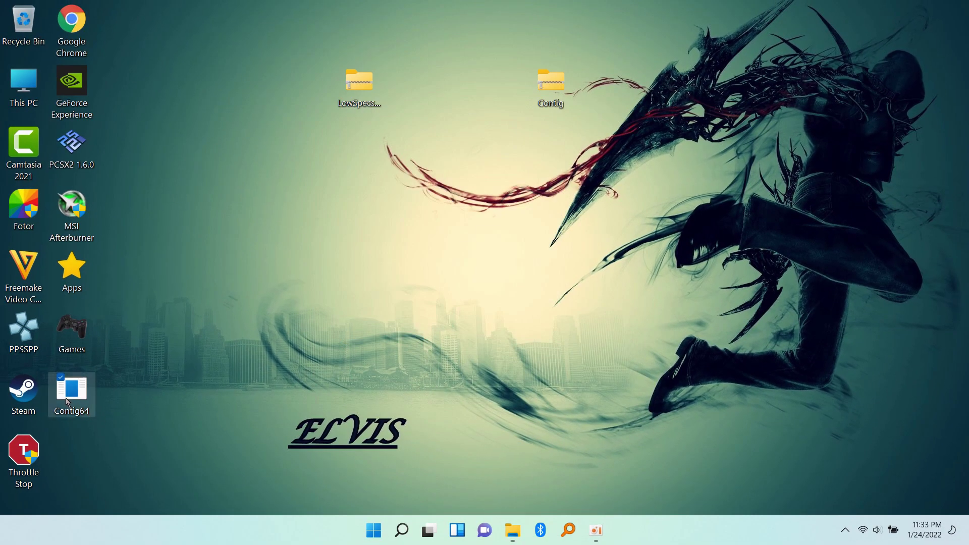
left_click(429, 374)
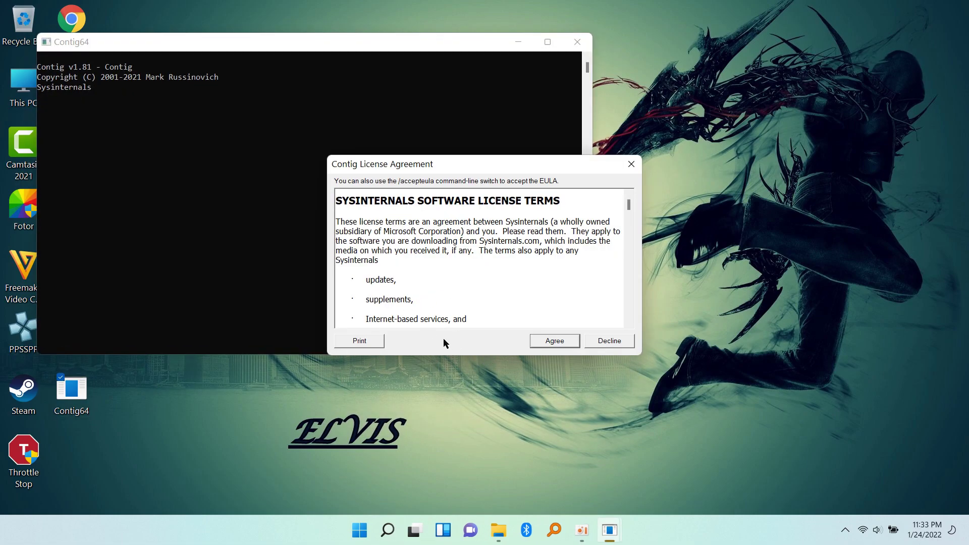
left_click(555, 341)
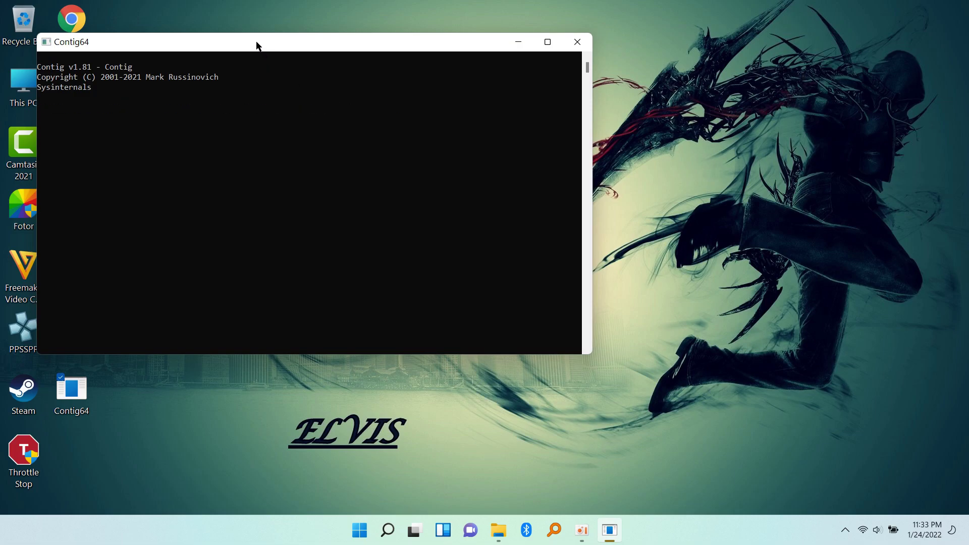
left_click_drag(257, 45, 379, 62)
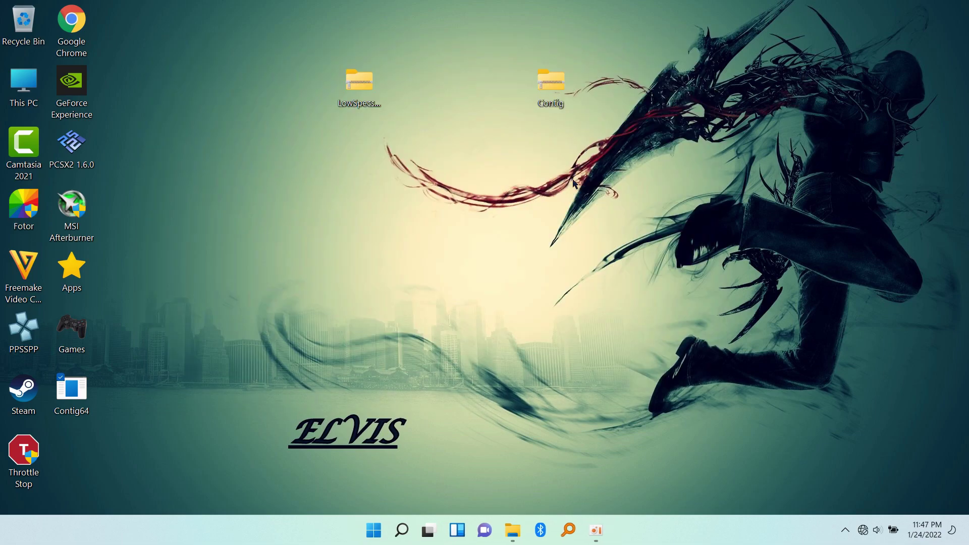
Extract the LowSpecsExperience archive to the desktop and check the required installers in its Redist folder.
right_click(366, 99)
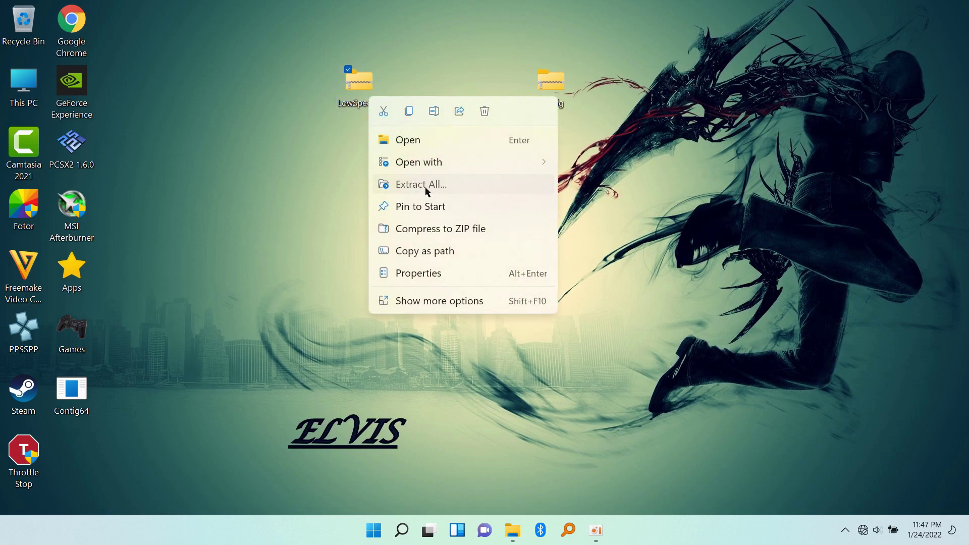
left_click(425, 185)
left_click(591, 392)
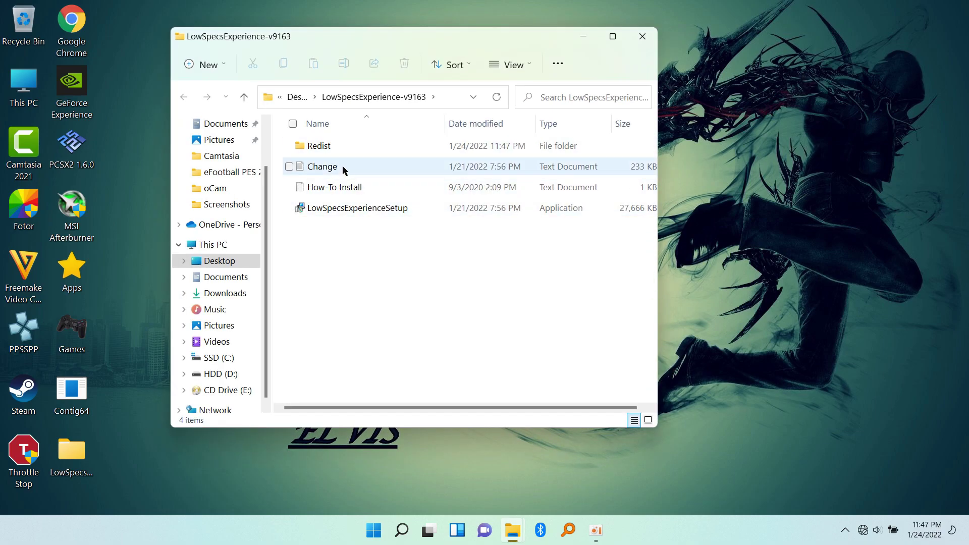
double_click(333, 146)
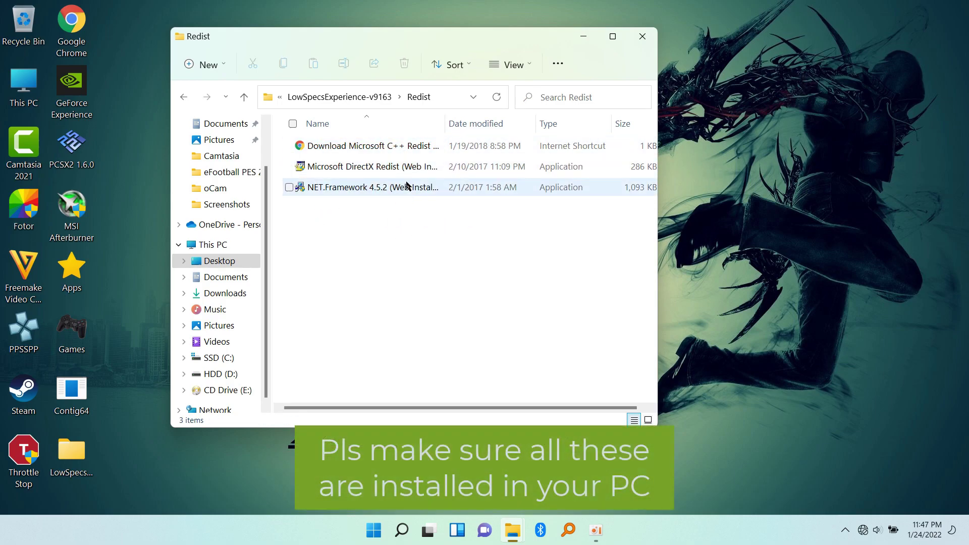
left_click(178, 98)
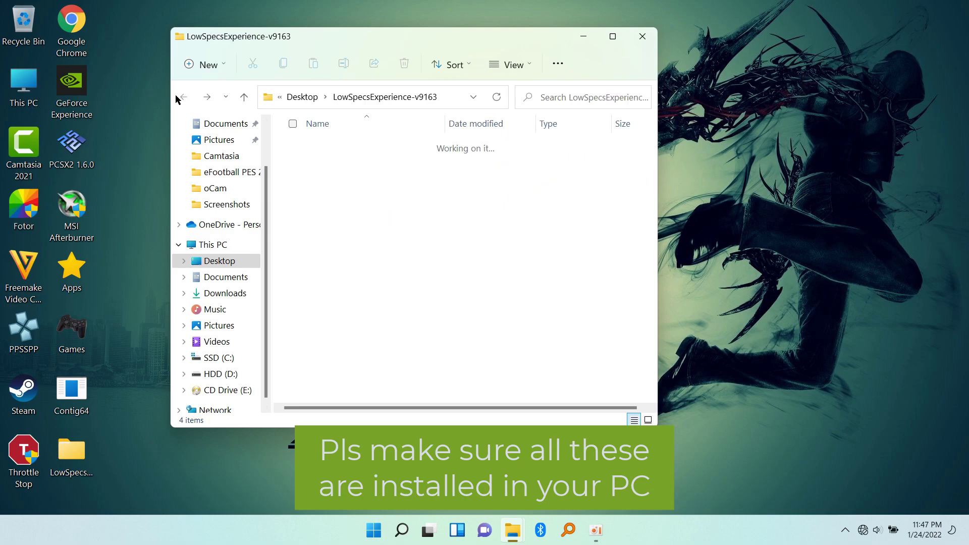
Launch LowSpecsExperienceSetup with permission to make changes, accept its license agreement and close the extracted folder's window.
double_click(374, 208)
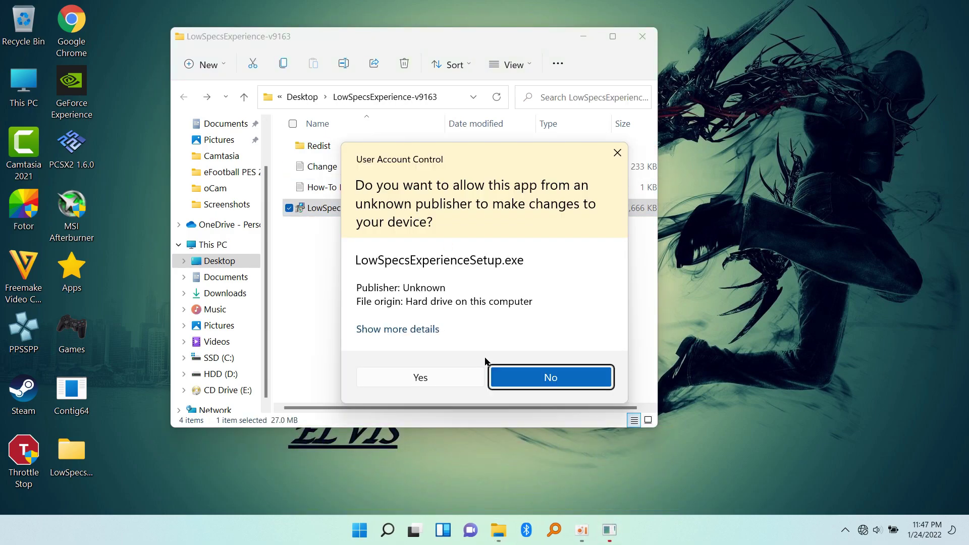
left_click(434, 379)
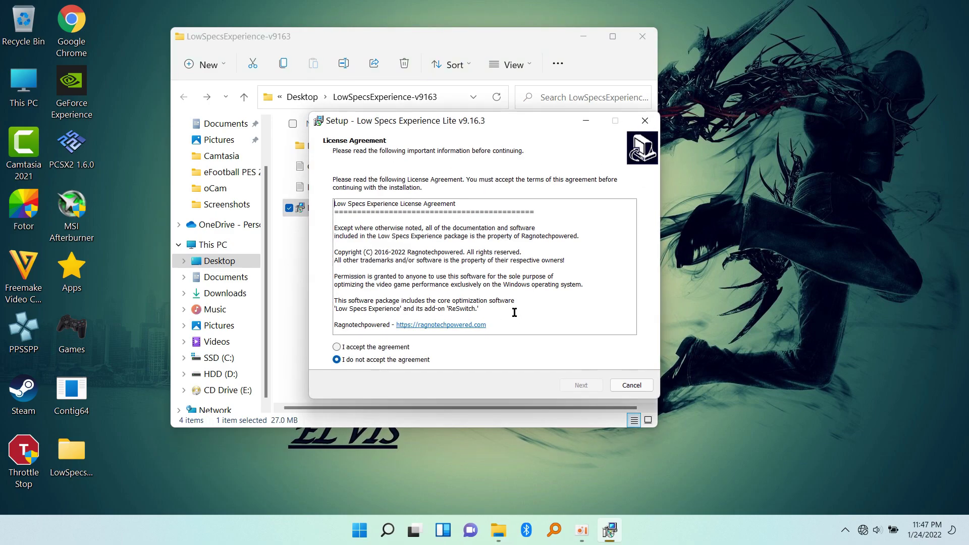
left_click(382, 346)
left_click(582, 385)
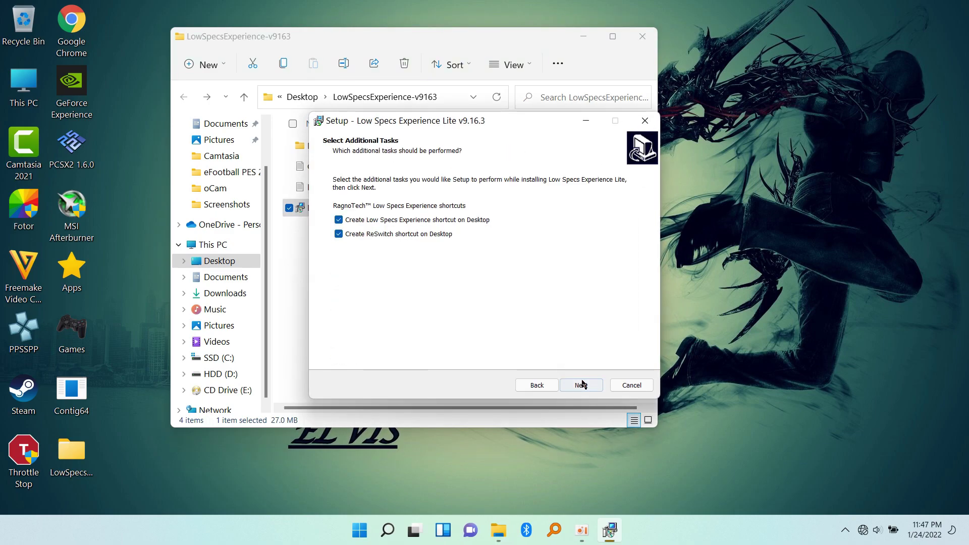
left_click(642, 36)
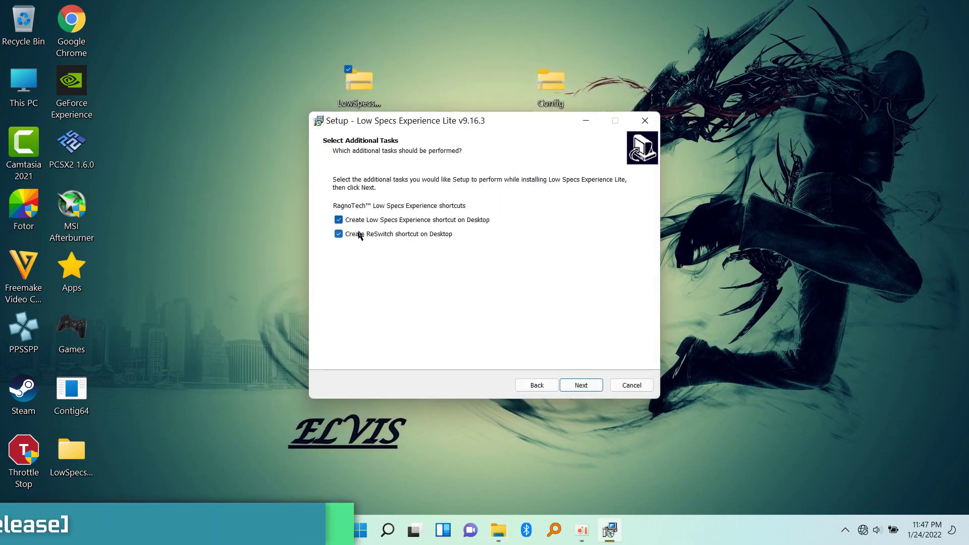
Install Low Specs Experience Lite with desktop shortcuts for Low Specs Experience and ReSwitch, and finish the setup.
left_click(581, 385)
left_click(583, 385)
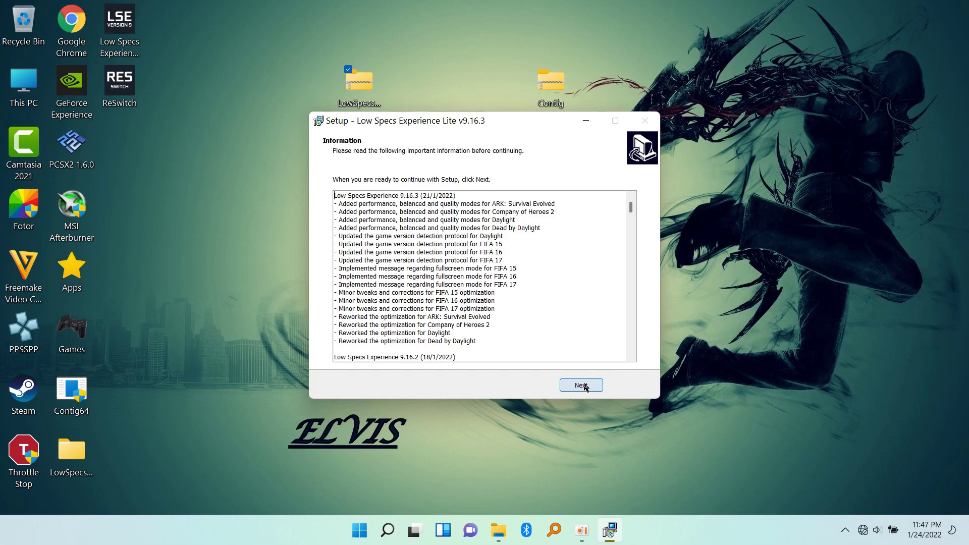
left_click(583, 386)
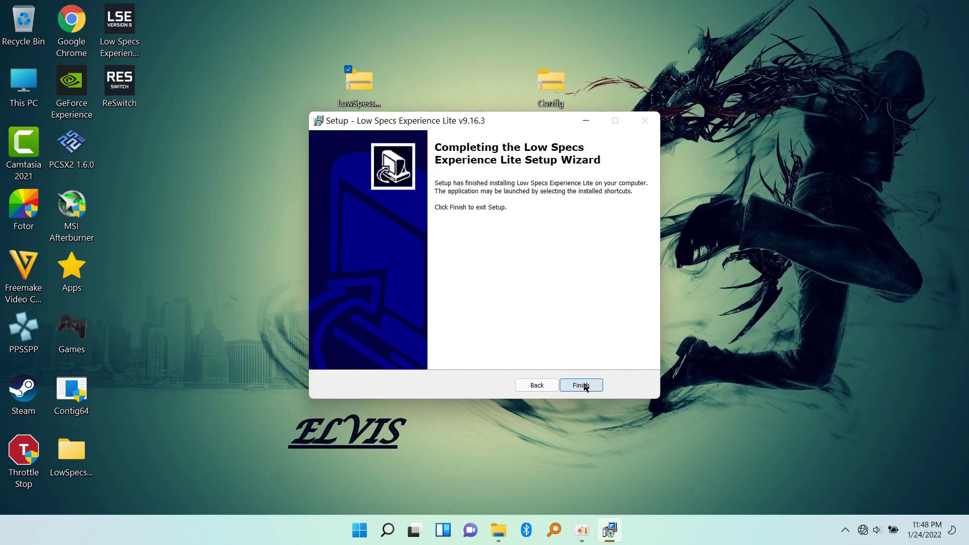
left_click(581, 386)
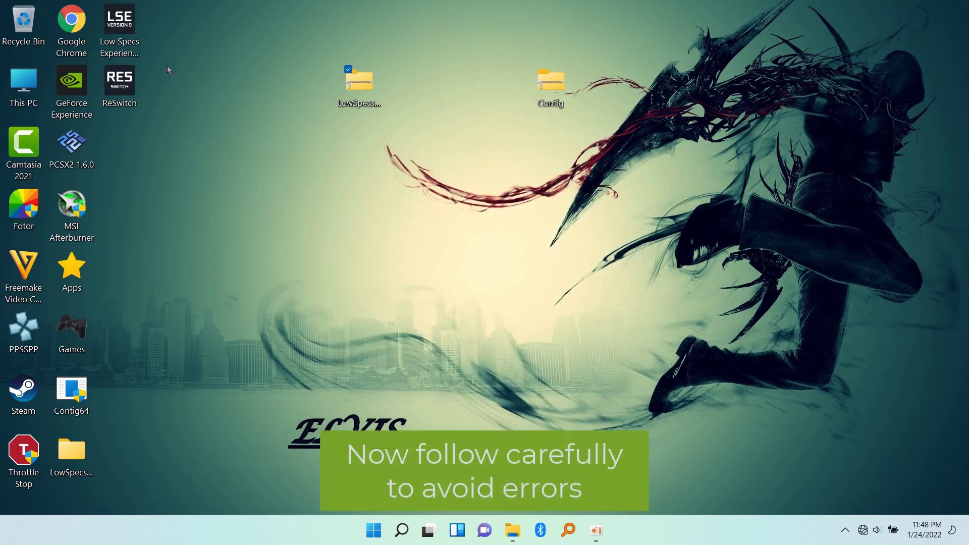
Run Low Specs Experience Lite from its desktop shortcut with administrator permission.
left_click(132, 87)
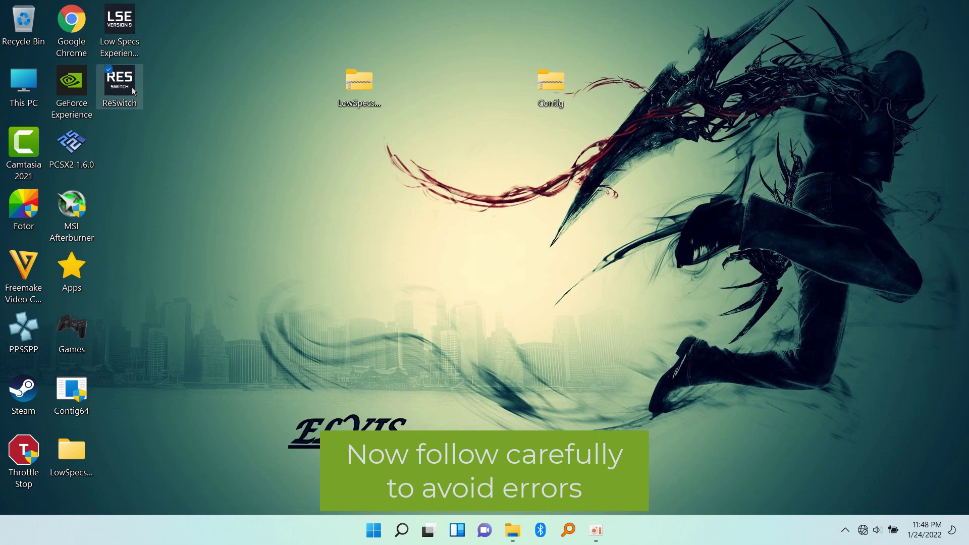
left_click(117, 29)
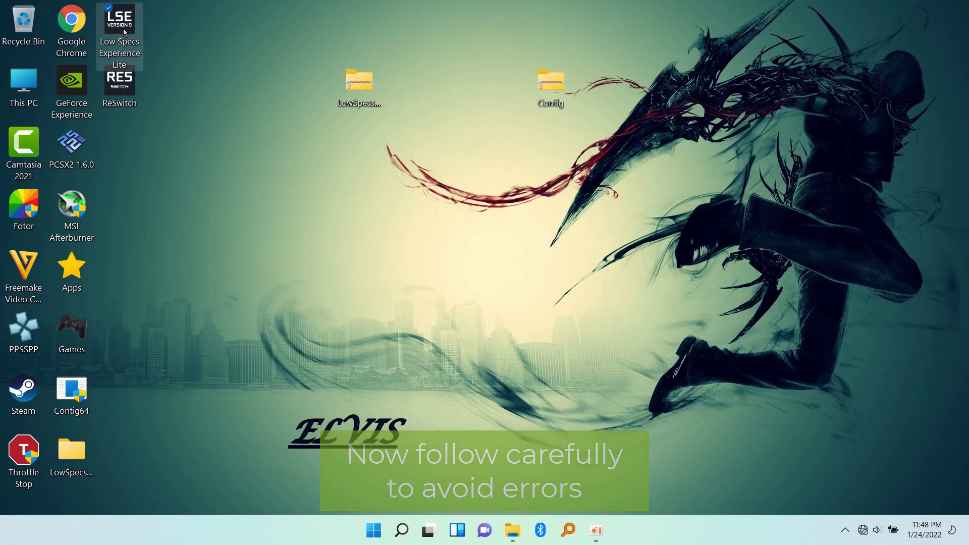
right_click(123, 28)
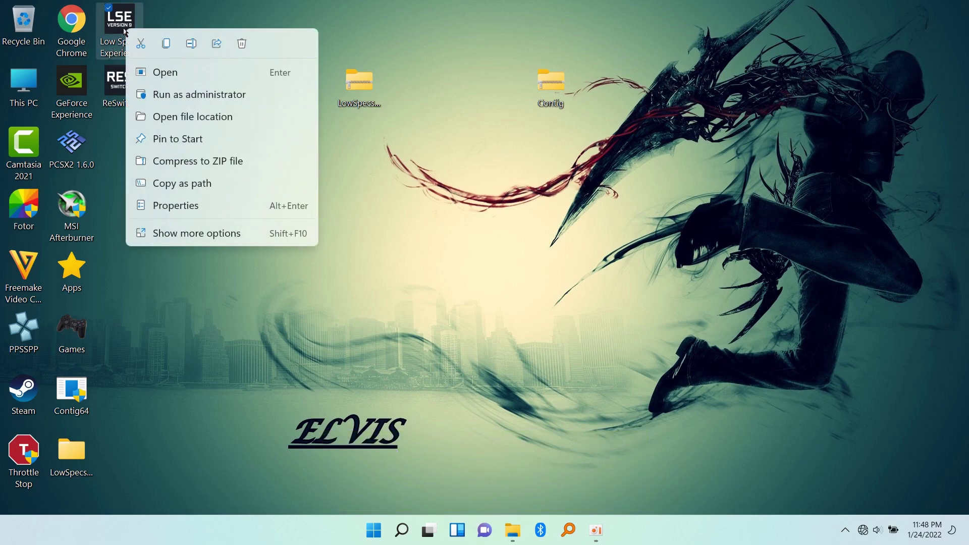
left_click(201, 100)
left_click(414, 378)
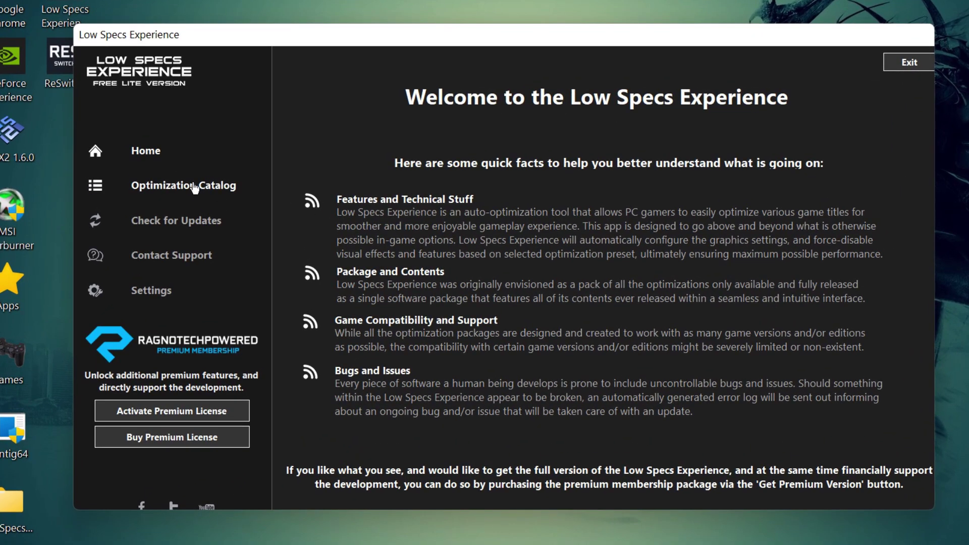
Choose God of War (2018) as the game in the Optimization Catalog.
left_click(190, 186)
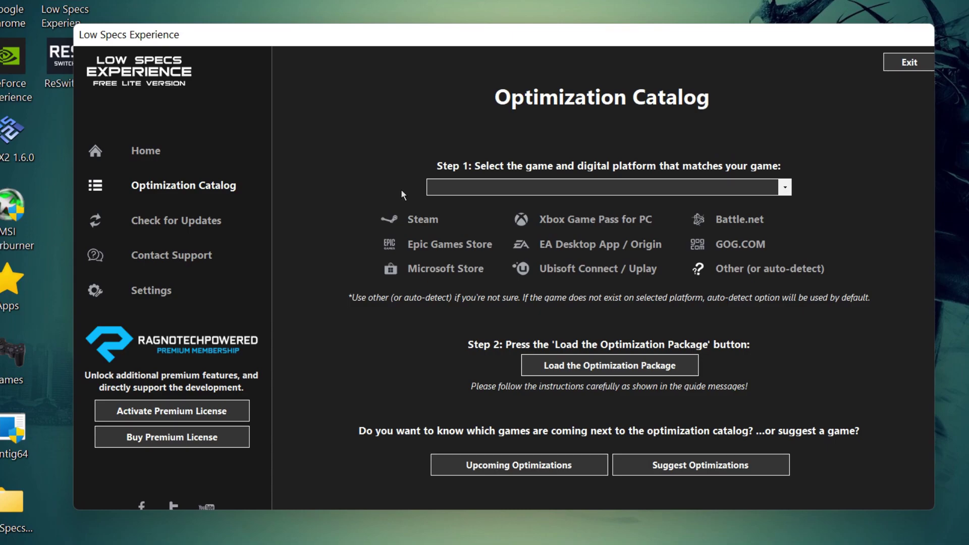
left_click(784, 187)
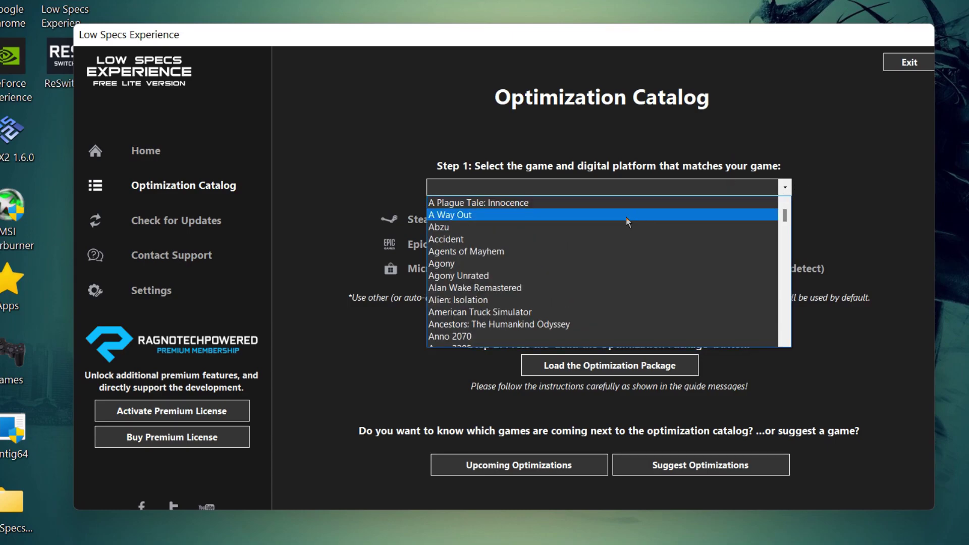
scroll(612, 225, "down", 1)
scroll(613, 227, "down", 7)
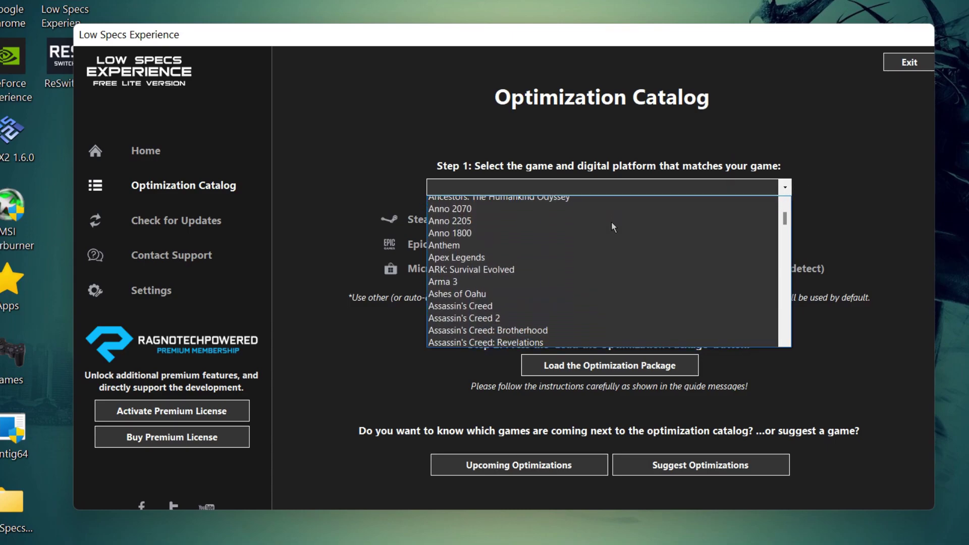
scroll(611, 222, "down", 5)
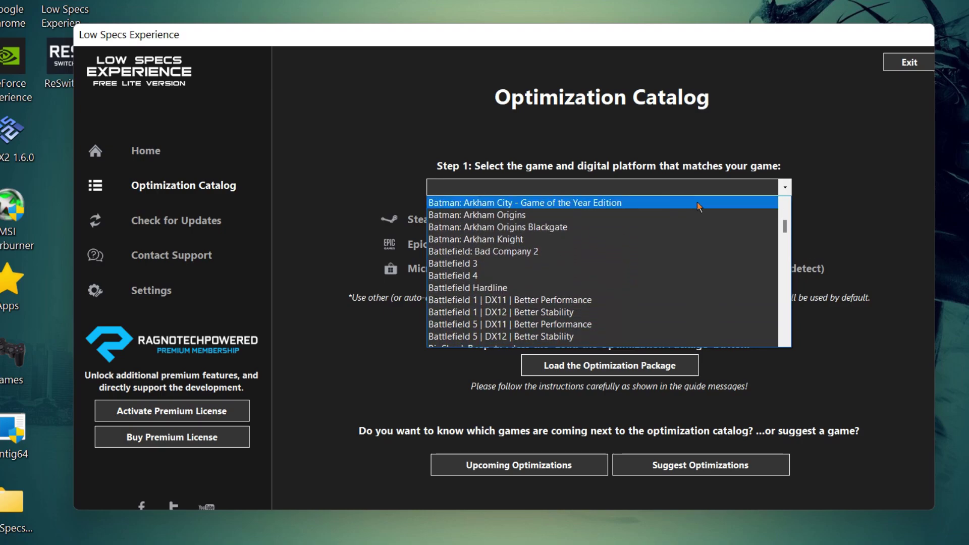
scroll(601, 293, "down", 2)
scroll(601, 296, "down", 8)
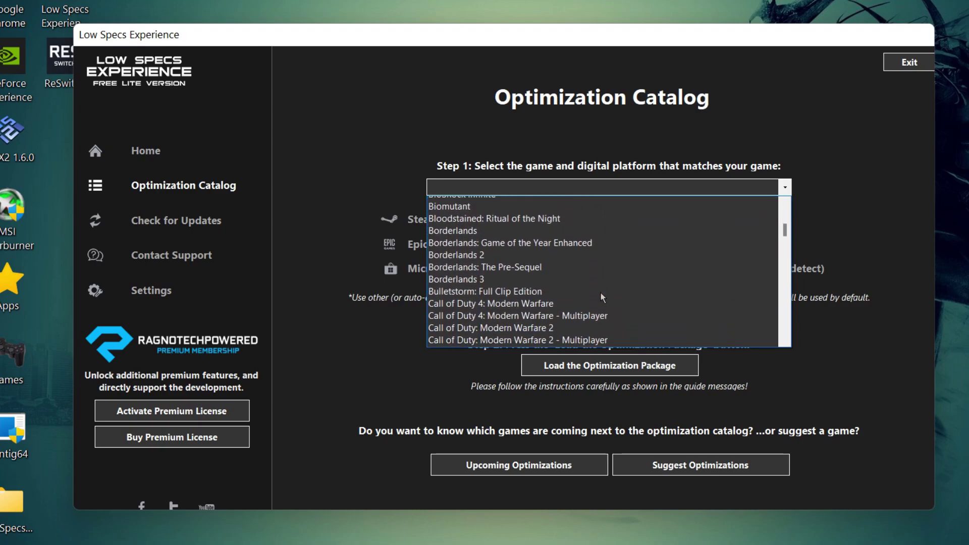
scroll(601, 297, "down", 10)
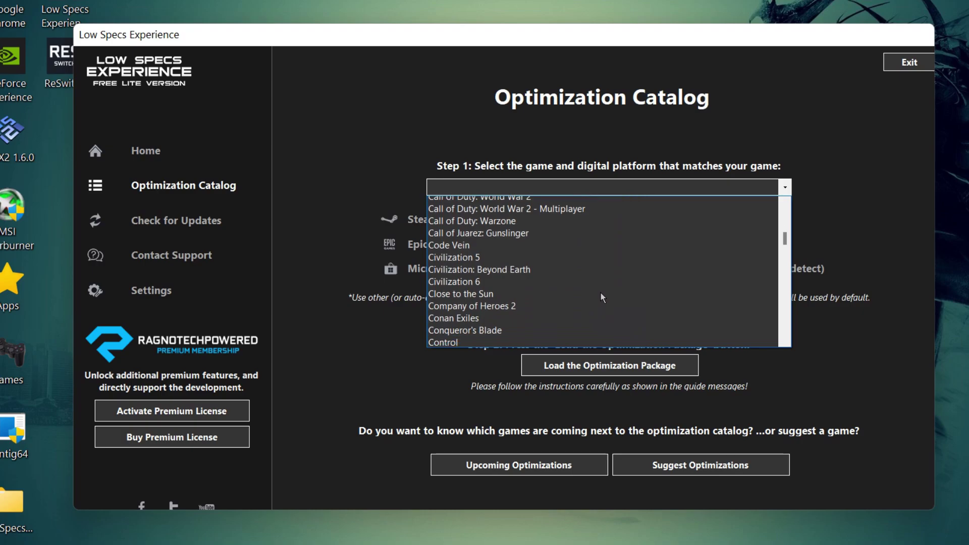
scroll(600, 294, "down", 10)
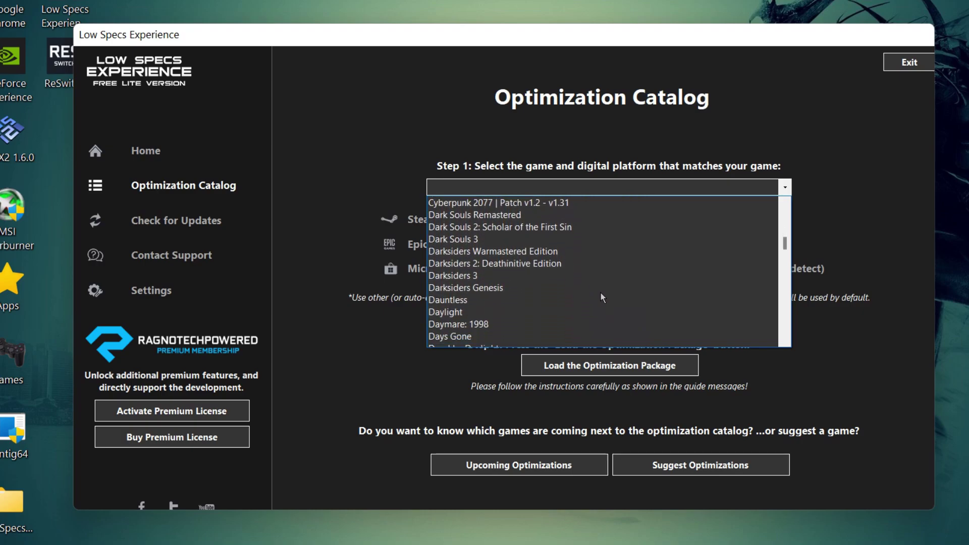
scroll(601, 297, "down", 12)
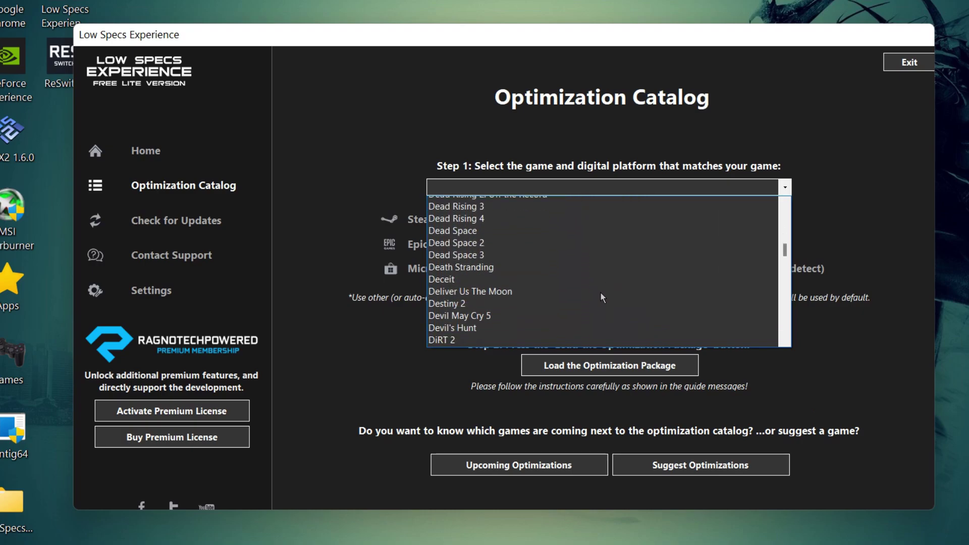
scroll(602, 296, "down", 10)
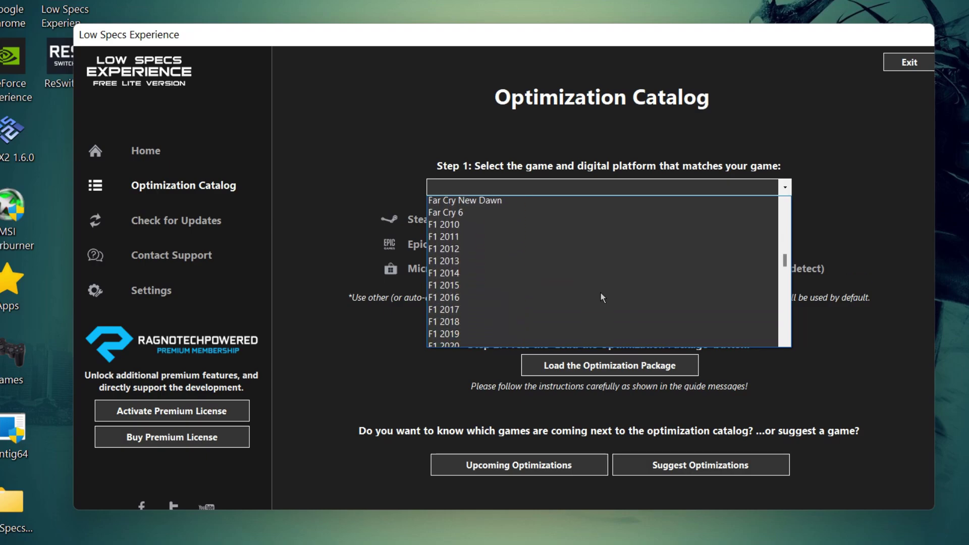
scroll(601, 297, "down", 7)
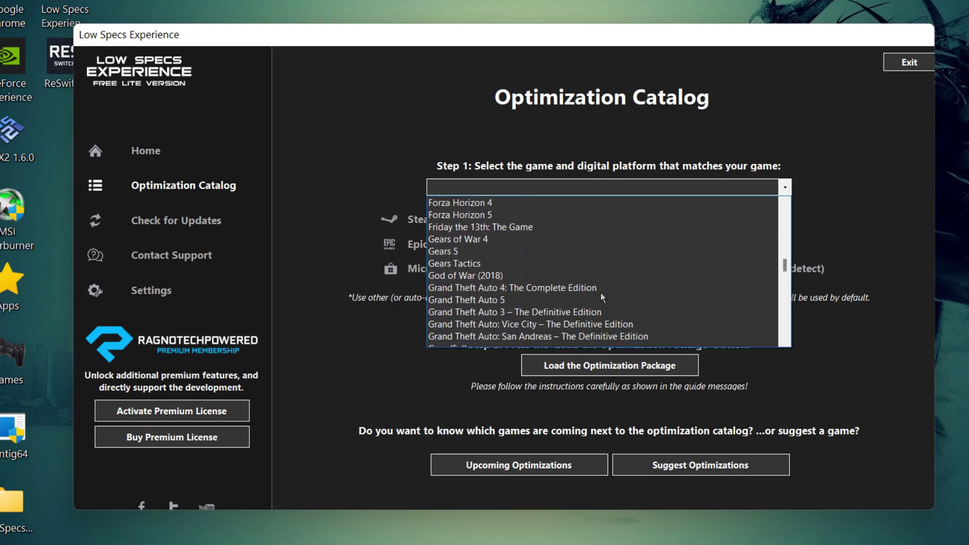
left_click(498, 275)
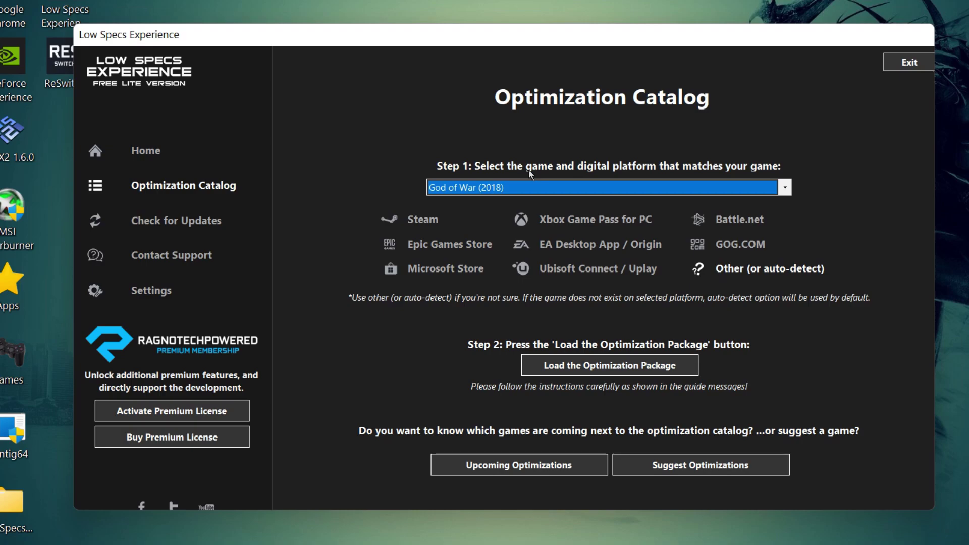
Load the optimization package, verify the game version with the God of War folder in Games on HDD (D:), and continue to the optimization control panel.
left_click(620, 364)
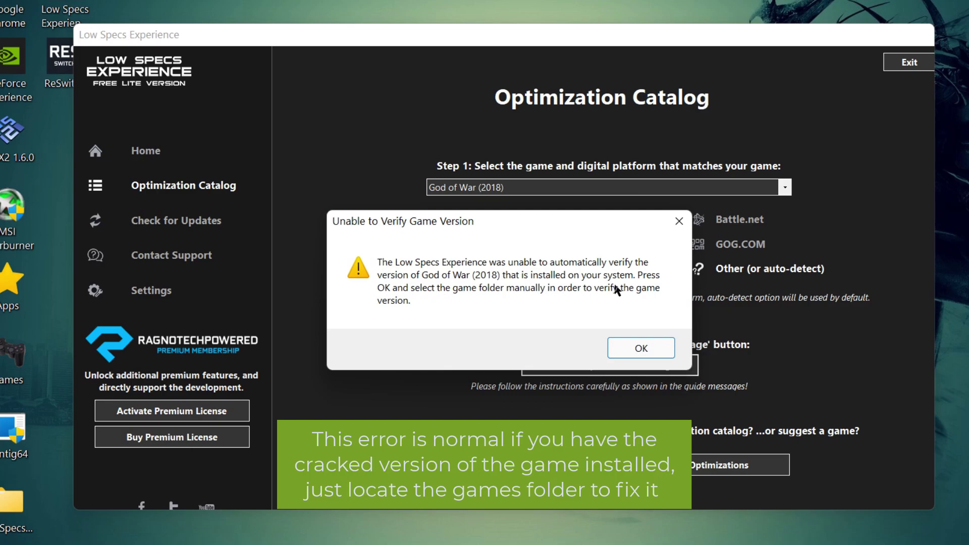
left_click(642, 348)
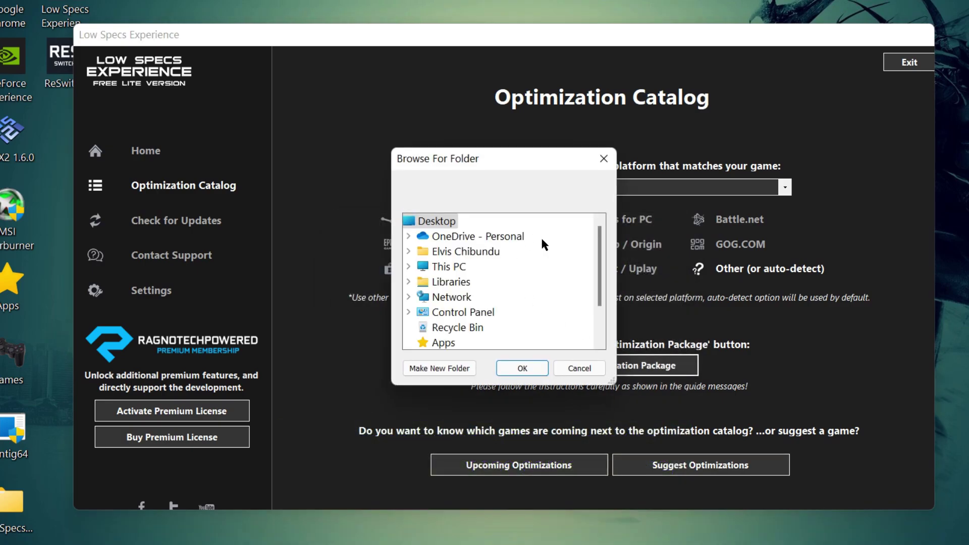
left_click_drag(601, 248, 600, 276)
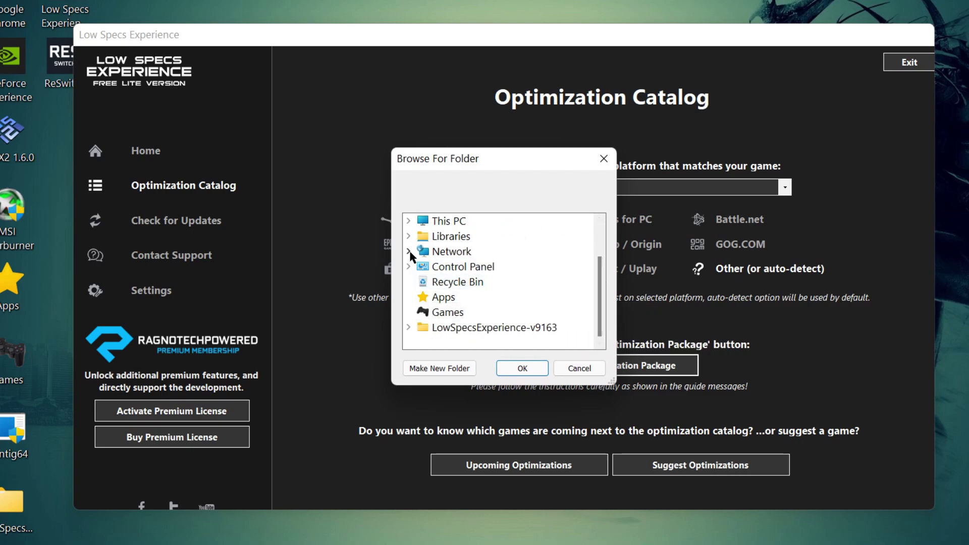
left_click(408, 220)
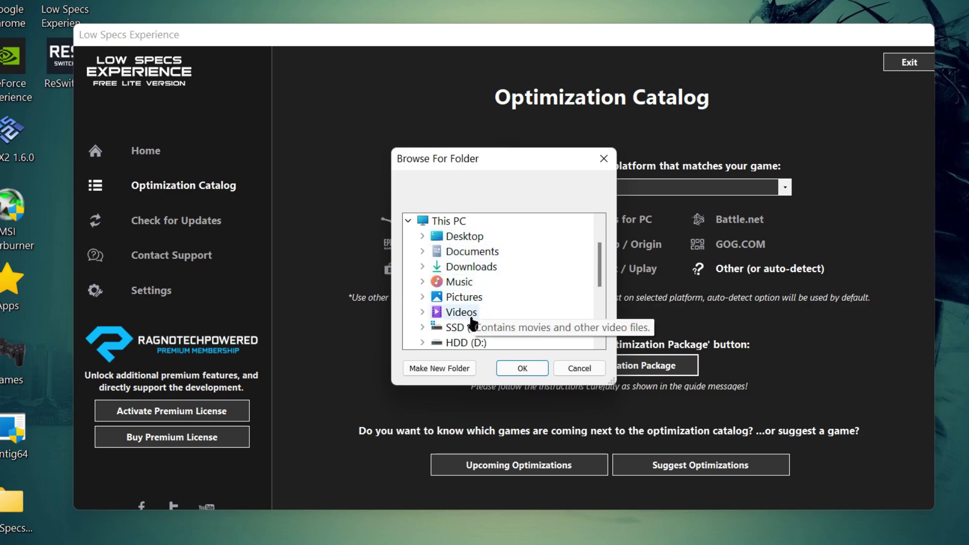
left_click(422, 342)
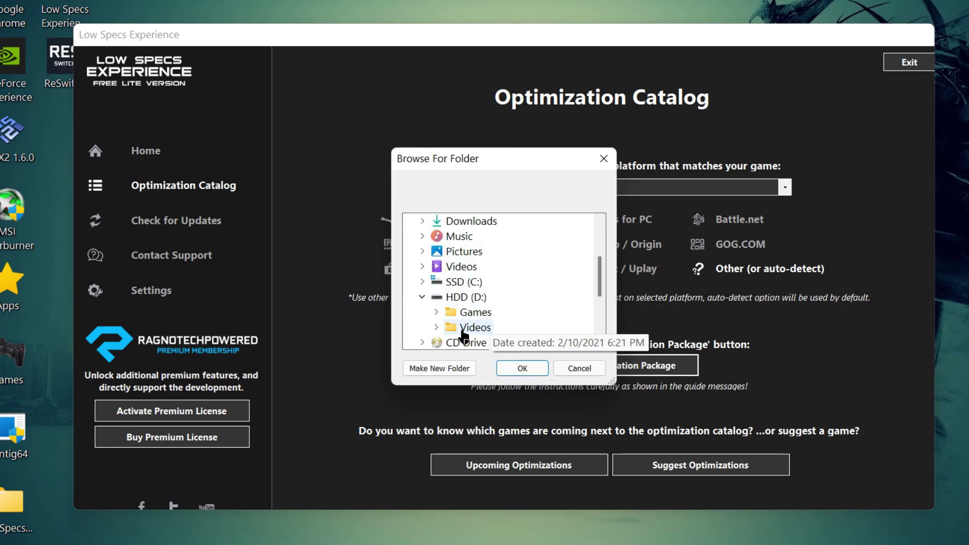
left_click(437, 312)
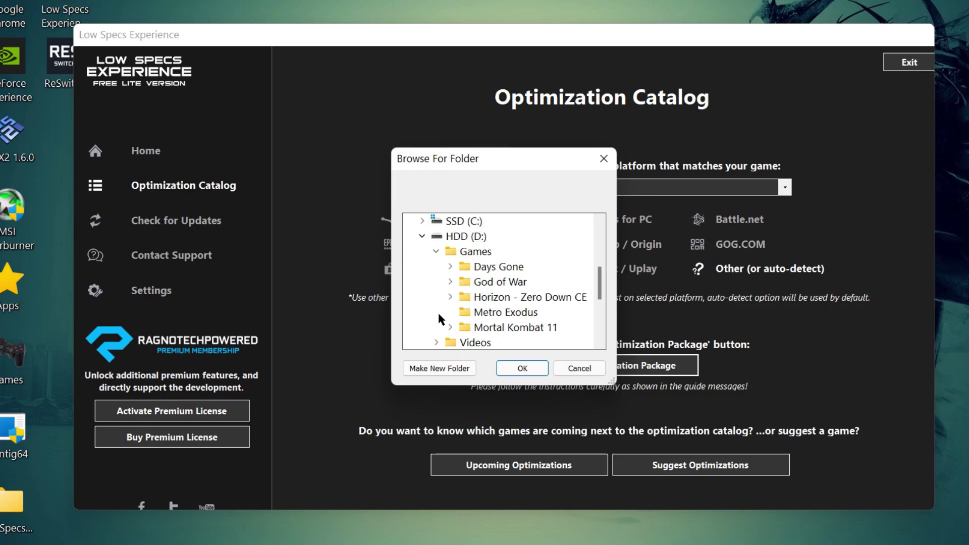
double_click(494, 282)
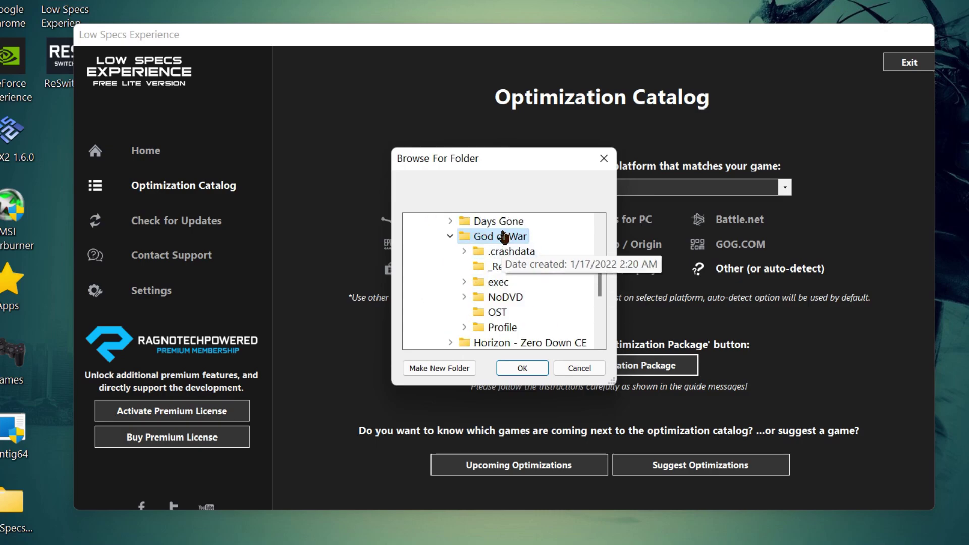
left_click(525, 369)
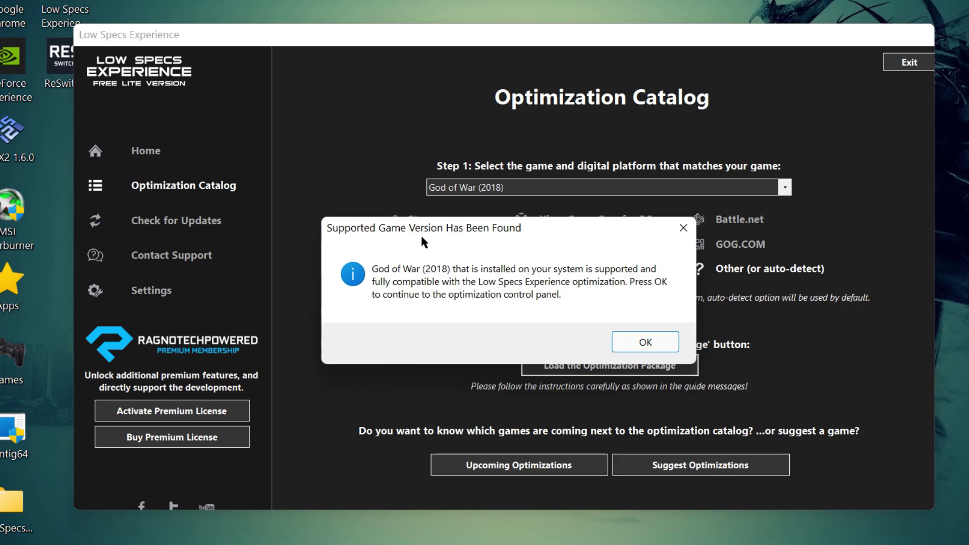
left_click(646, 344)
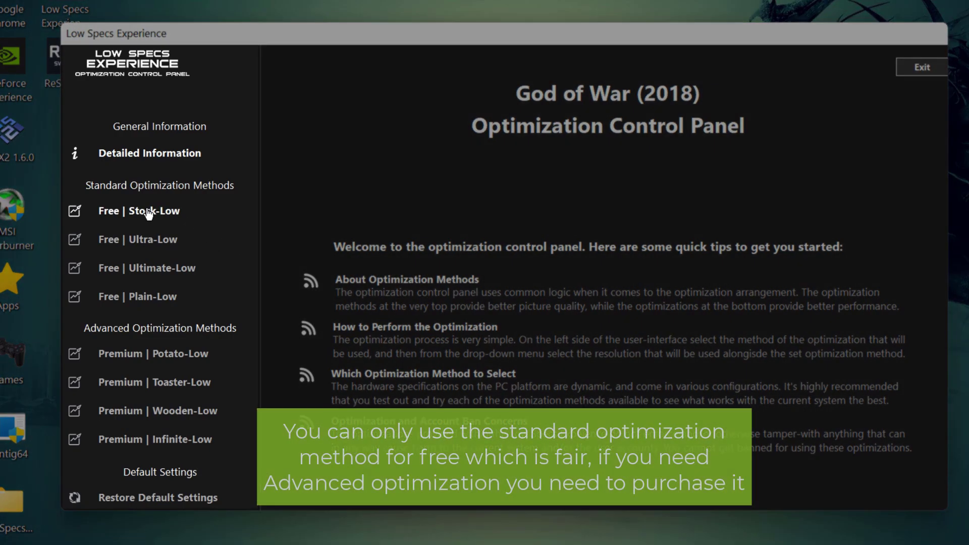
Look through the free Stock-Low, Ultra-Low, Ultimate-Low and Plain-Low optimization methods.
left_click(148, 215)
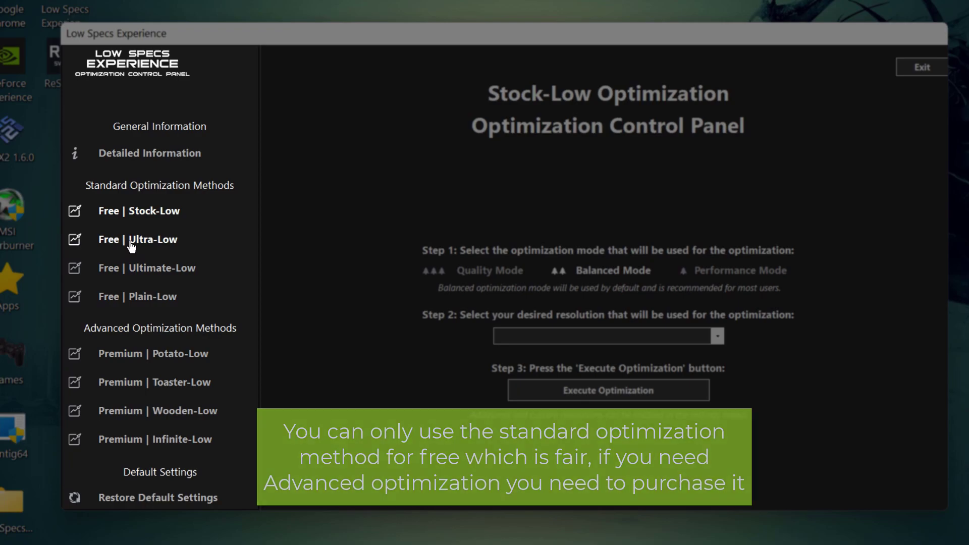
left_click(132, 245)
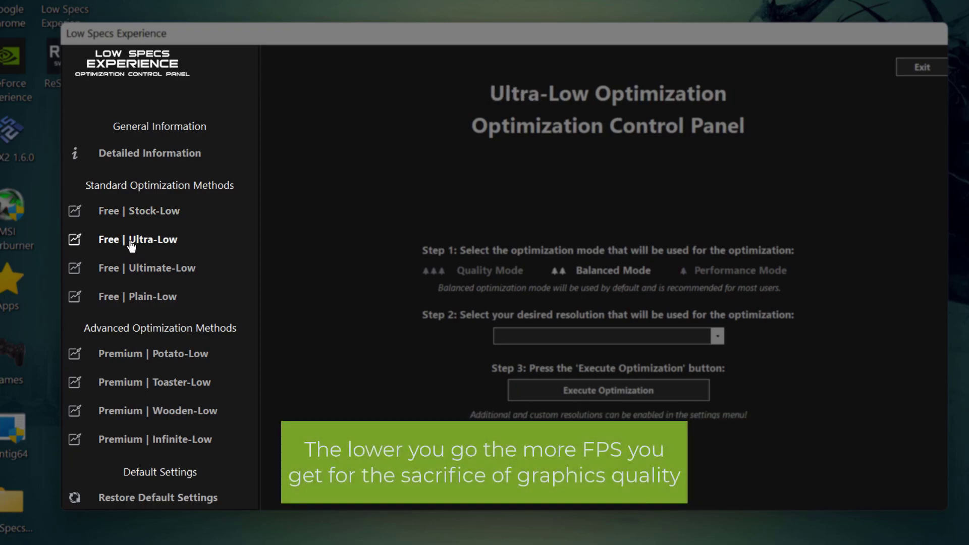
left_click(146, 272)
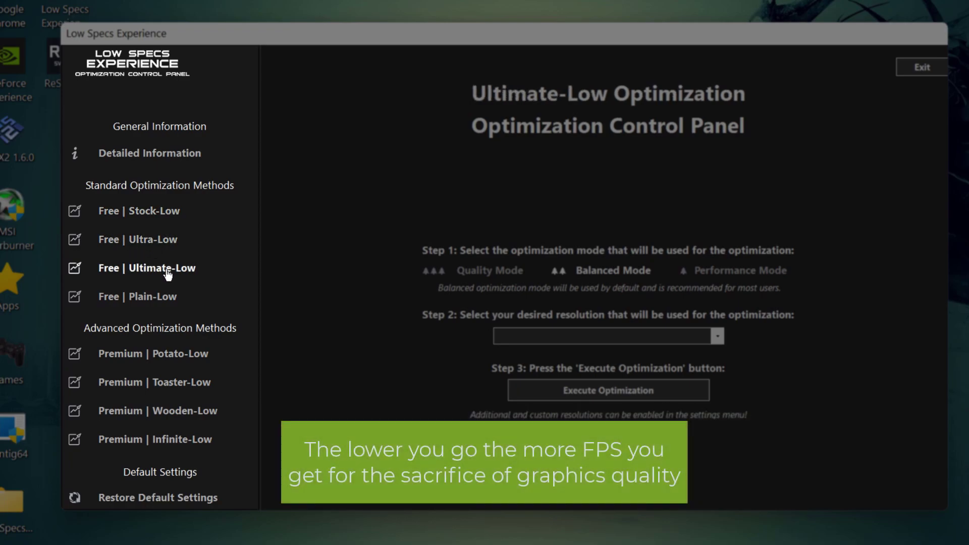
left_click(145, 301)
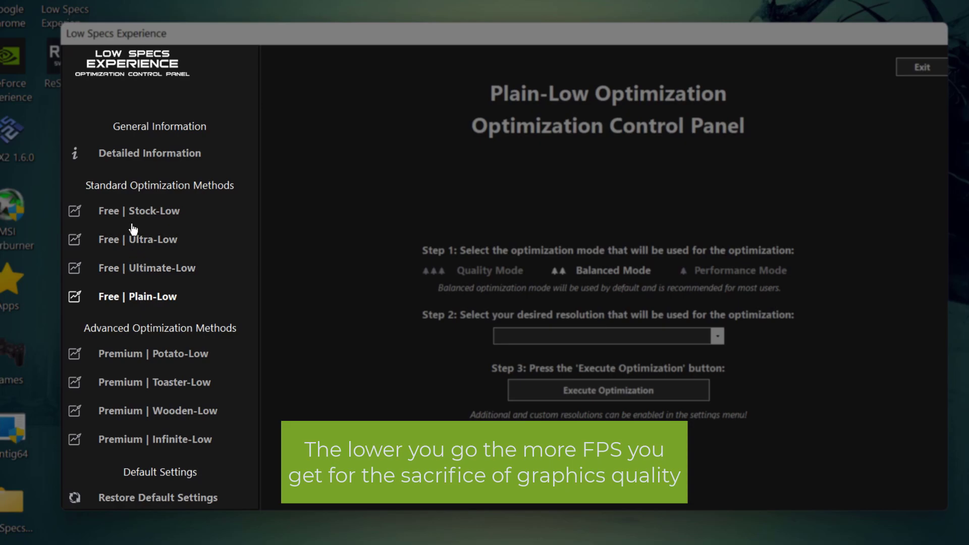
left_click(137, 213)
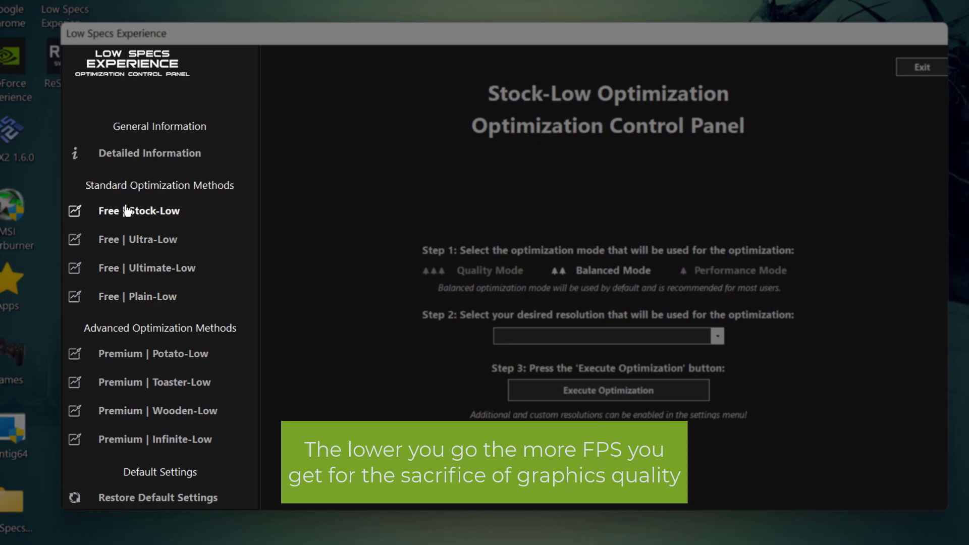
Execute the free Plain-Low optimization at a resolution of 1920 x 1080 [16/9].
left_click(122, 301)
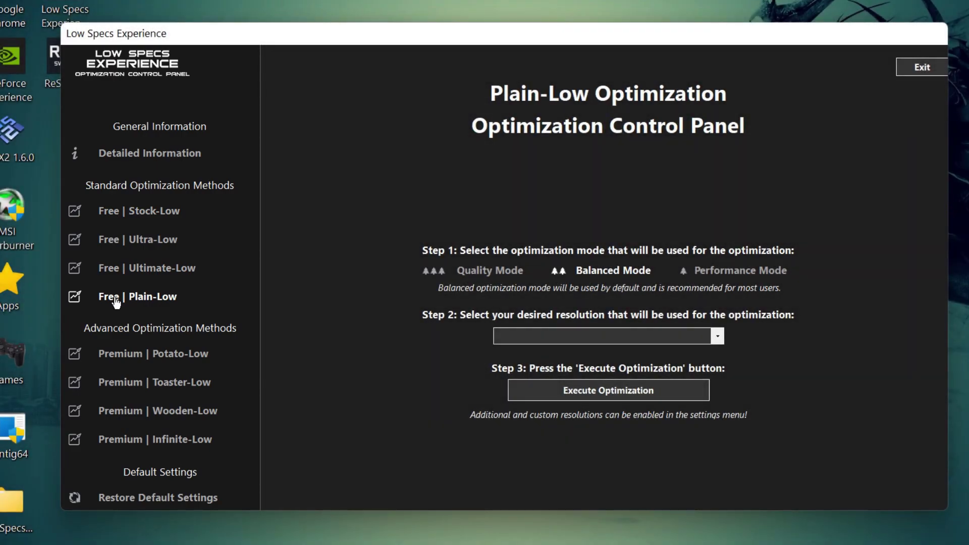
left_click(717, 337)
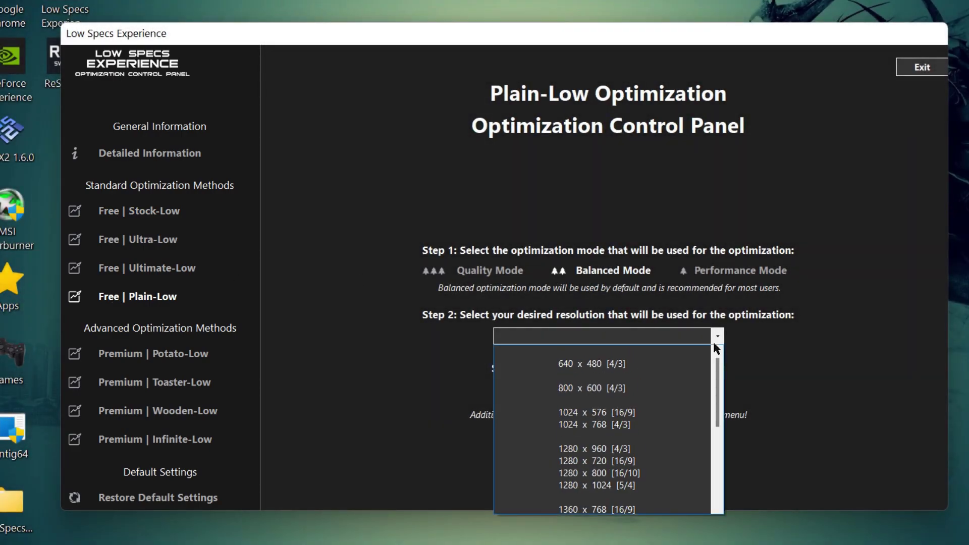
scroll(644, 385, "down", 2)
scroll(645, 389, "down", 2)
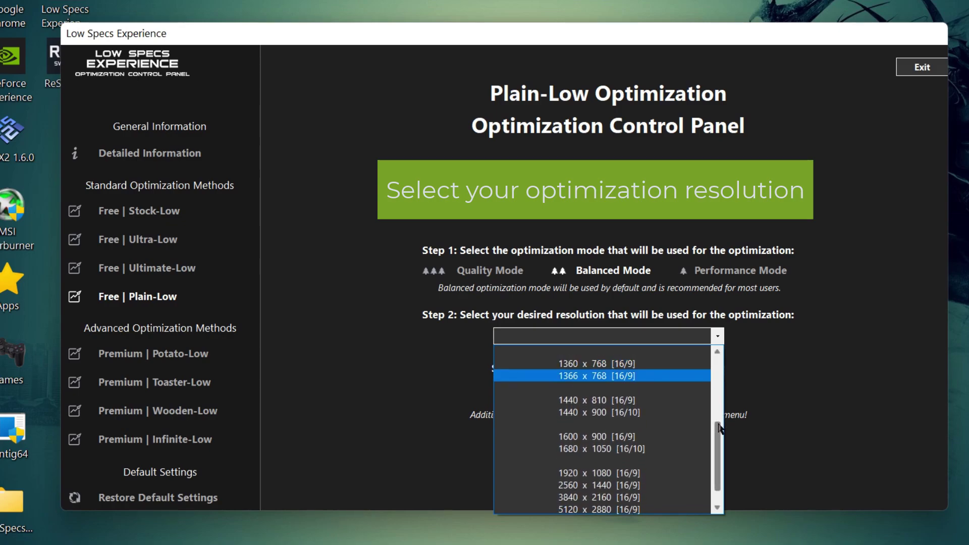
left_click_drag(719, 428, 717, 469)
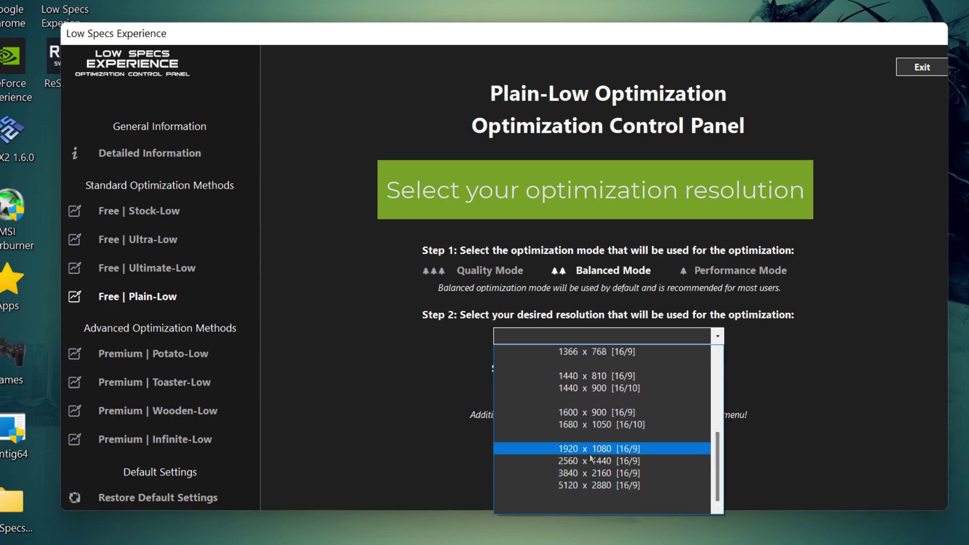
left_click_drag(713, 428, 725, 467)
left_click(651, 449)
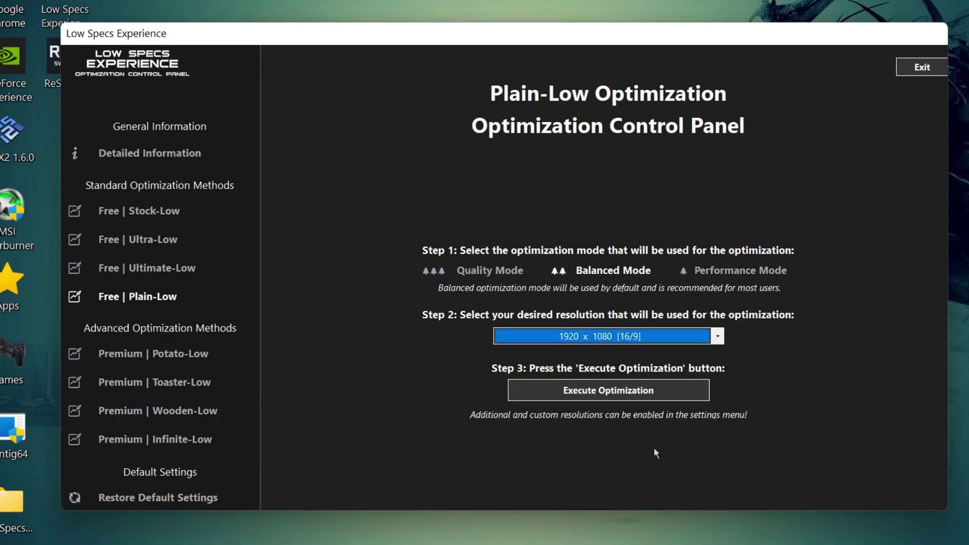
left_click(630, 394)
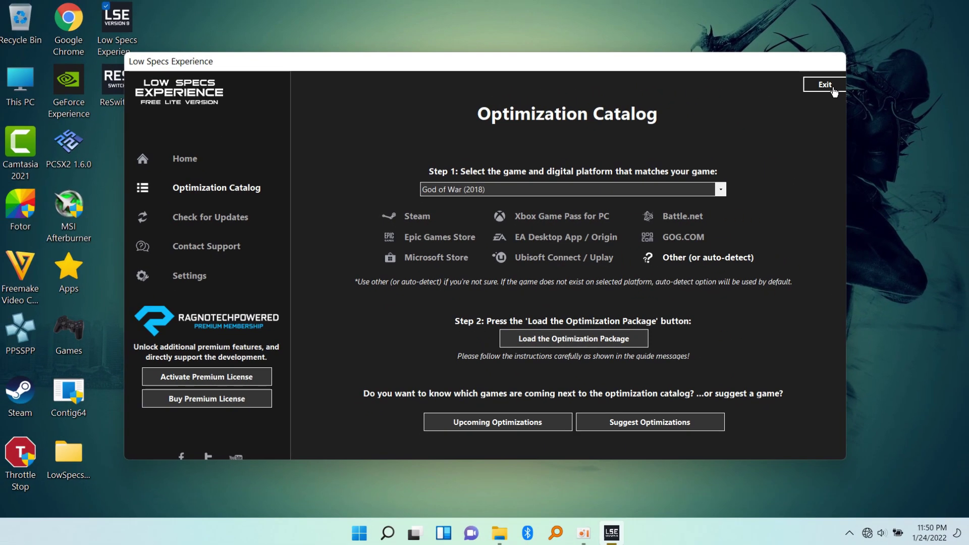
Exit Low Specs Experience and launch ReSwitch from the desktop as administrator, allowing it to make changes to the device.
left_click(834, 90)
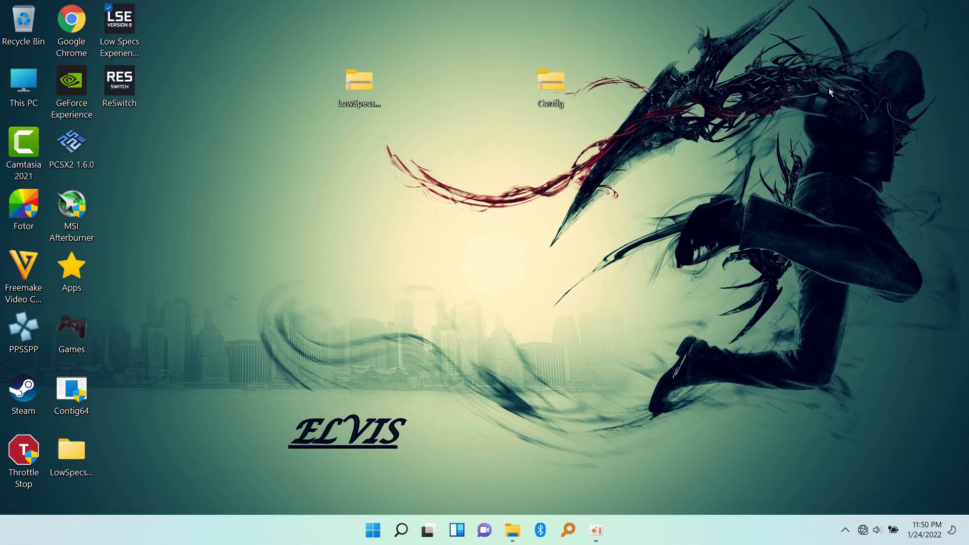
mouse_move(129, 88)
left_mouse_down()
mouse_move(135, 126)
mouse_move(189, 162)
mouse_move(265, 126)
mouse_move(121, 96)
left_mouse_up()
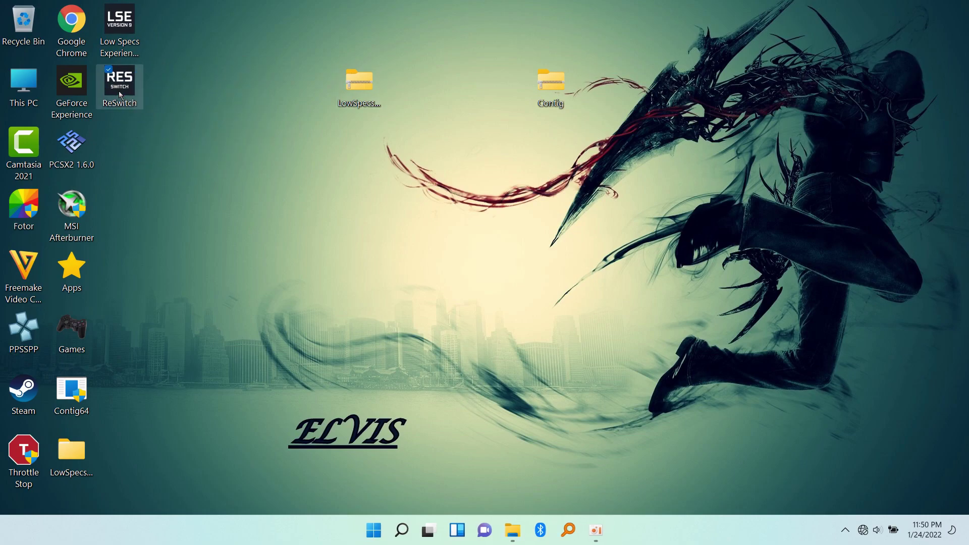
right_click(114, 87)
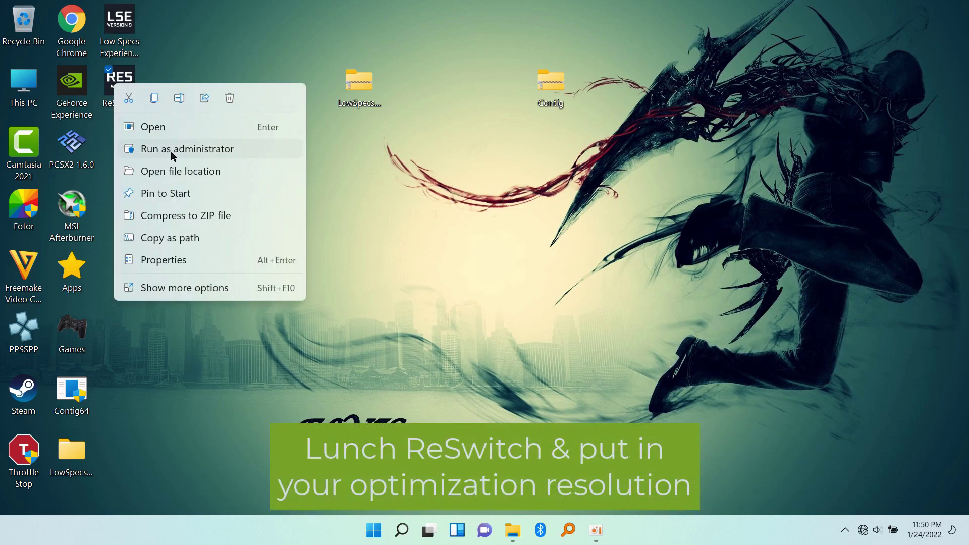
left_click(187, 149)
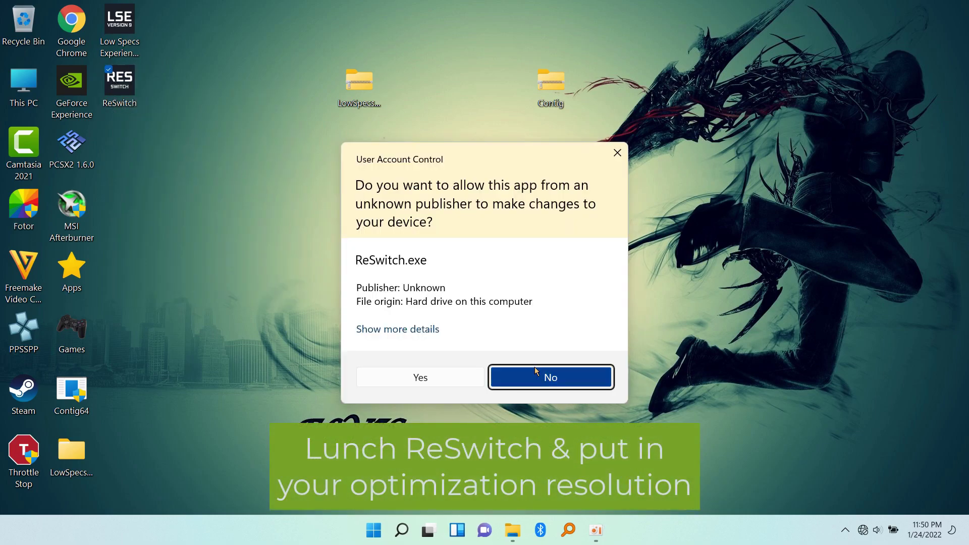
left_click(424, 377)
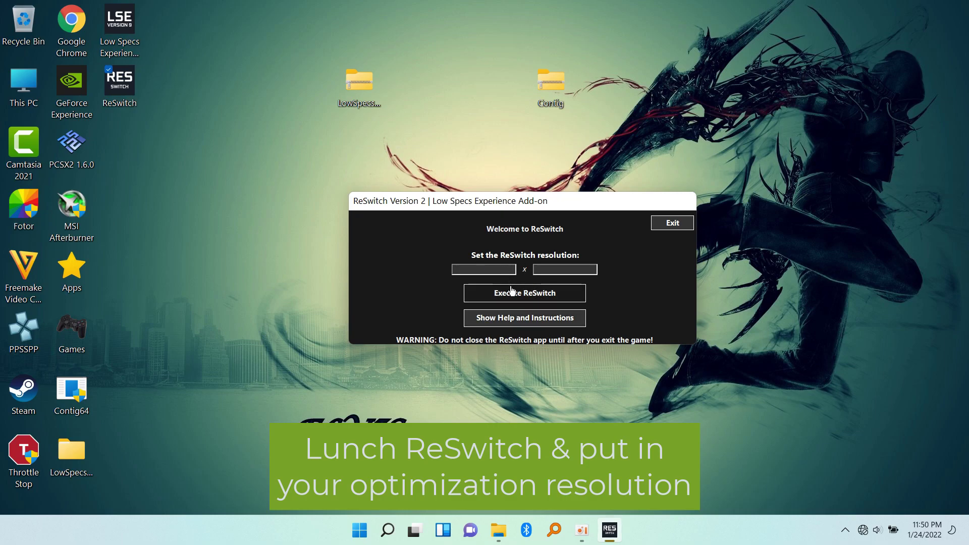
Set the ReSwitch resolution to 1920 x 1080 and execute ReSwitch.
left_click(510, 294)
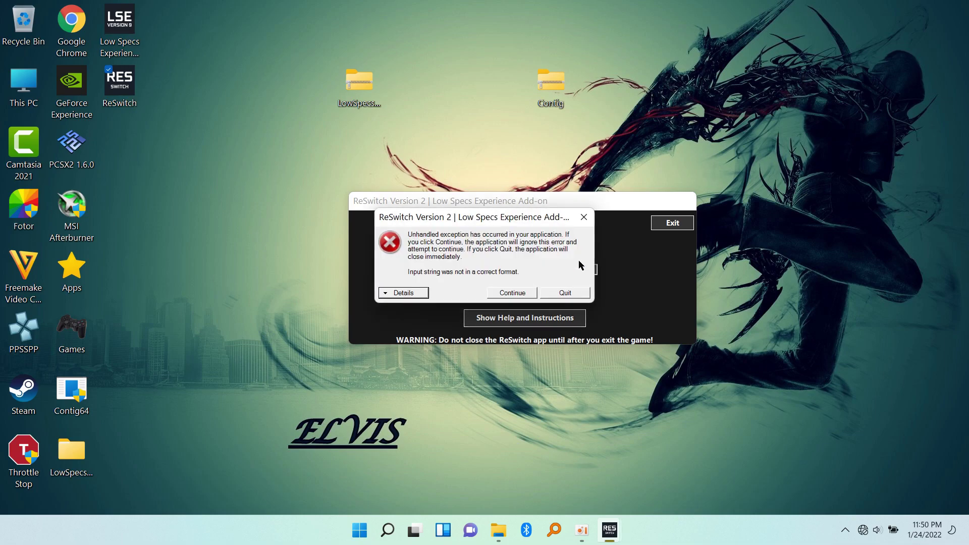
left_click(584, 217)
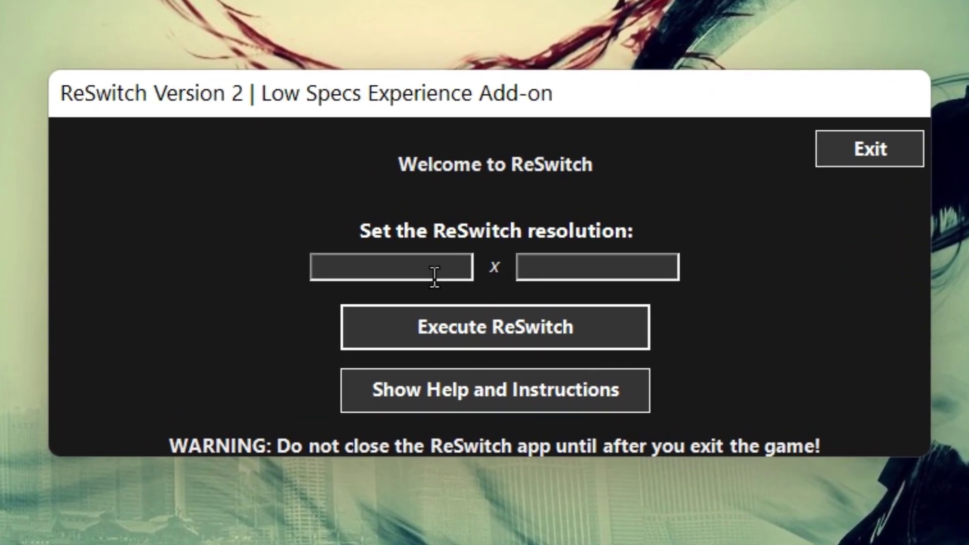
left_click(429, 268)
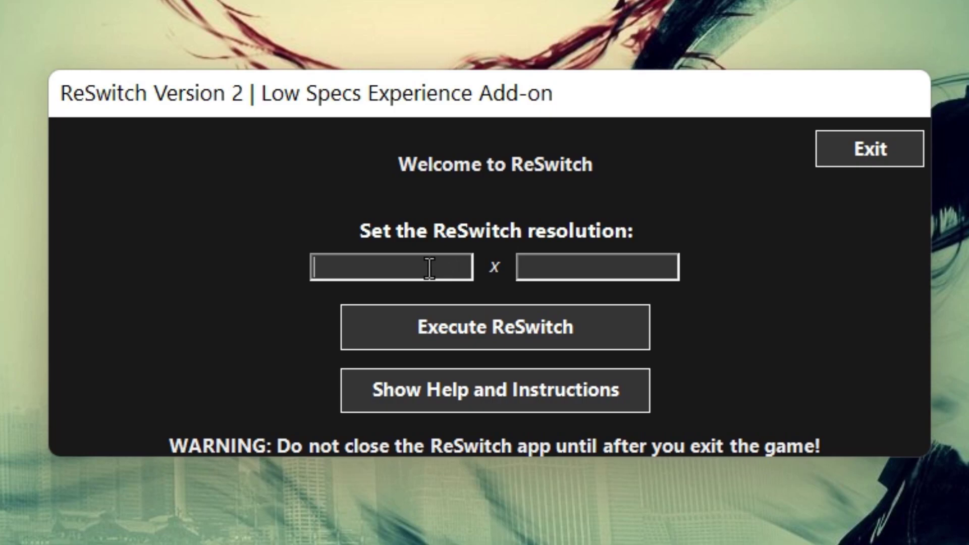
type("1920")
type("10")
type("80")
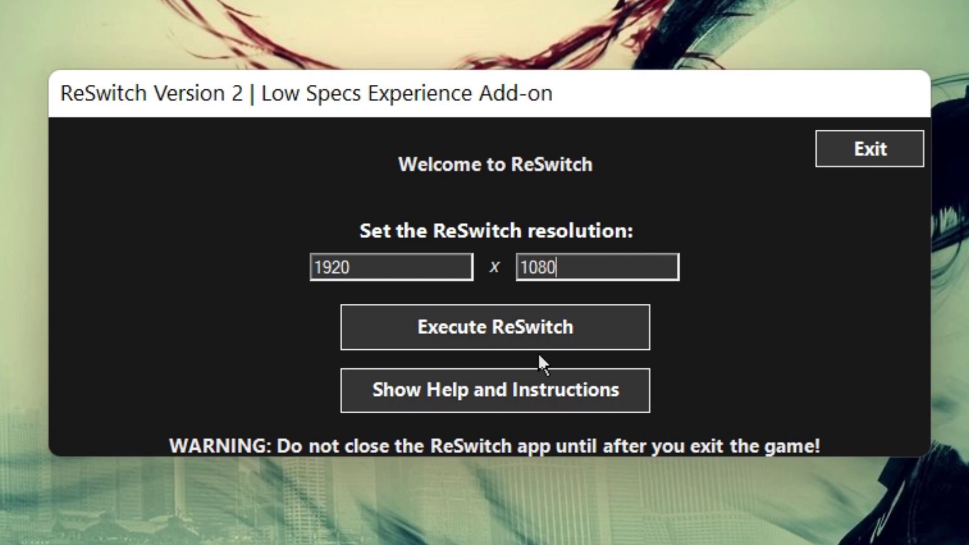
left_click(573, 342)
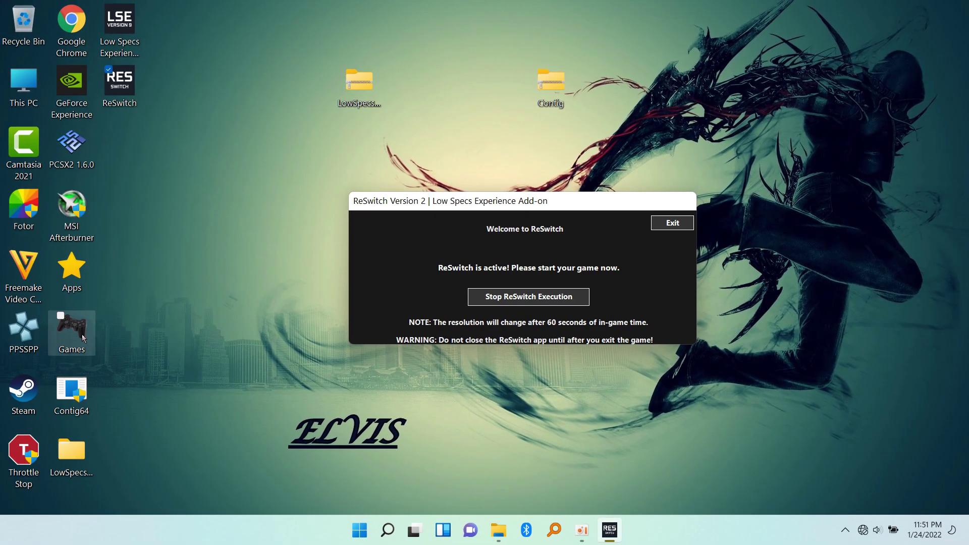
Open the Games folder on the desktop and select the God of War shortcut.
left_click(82, 334)
double_click(81, 334)
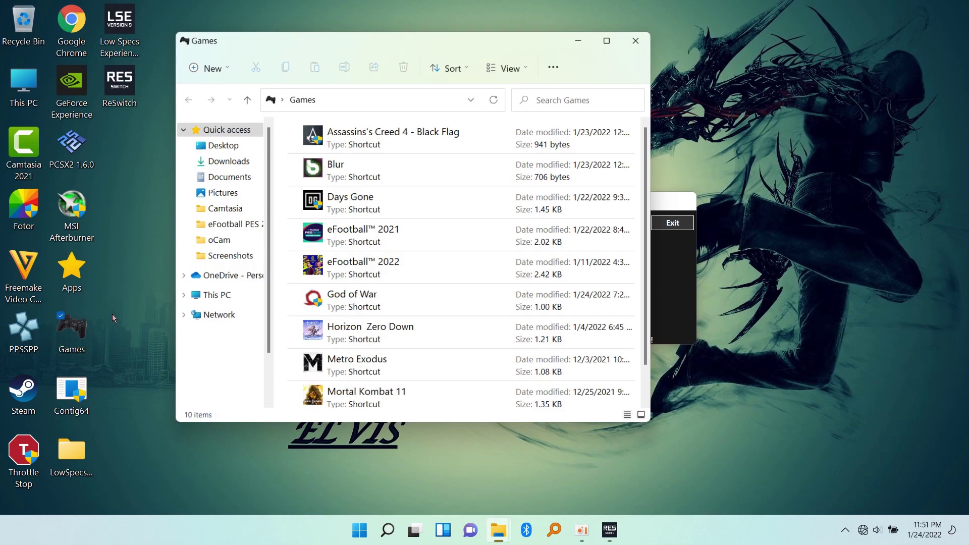
left_click(329, 303)
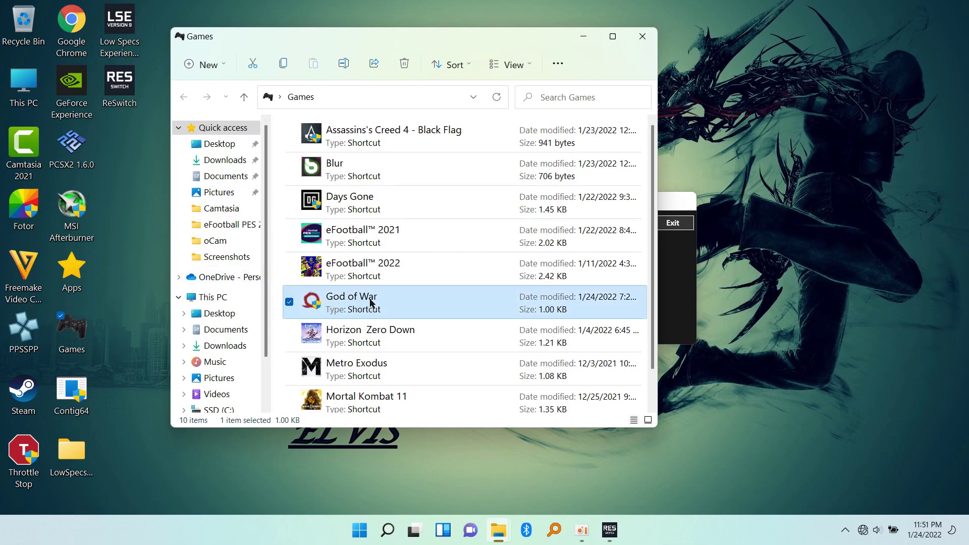